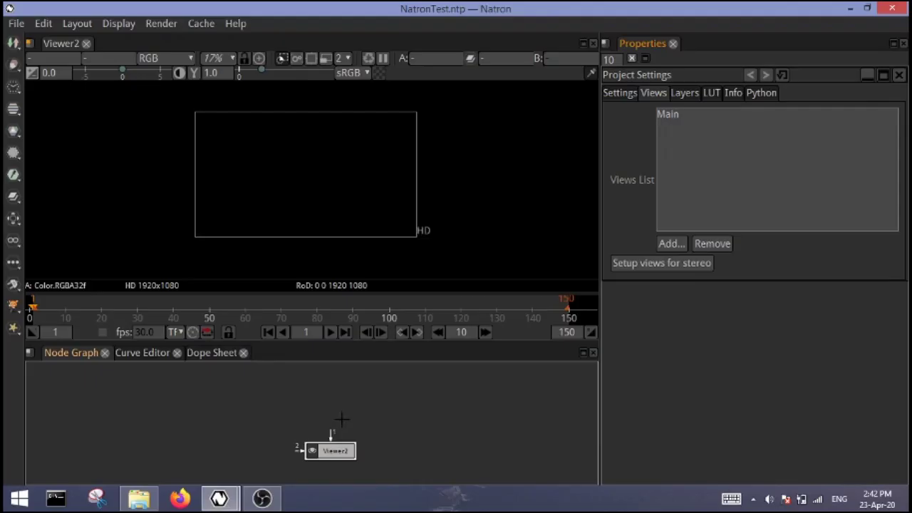
# Add a Roto node and drag an ellipse shape, Ellipse1, in the frame centre.
pyautogui.rightClick(376, 392)
pyautogui.moveTo(428, 213)
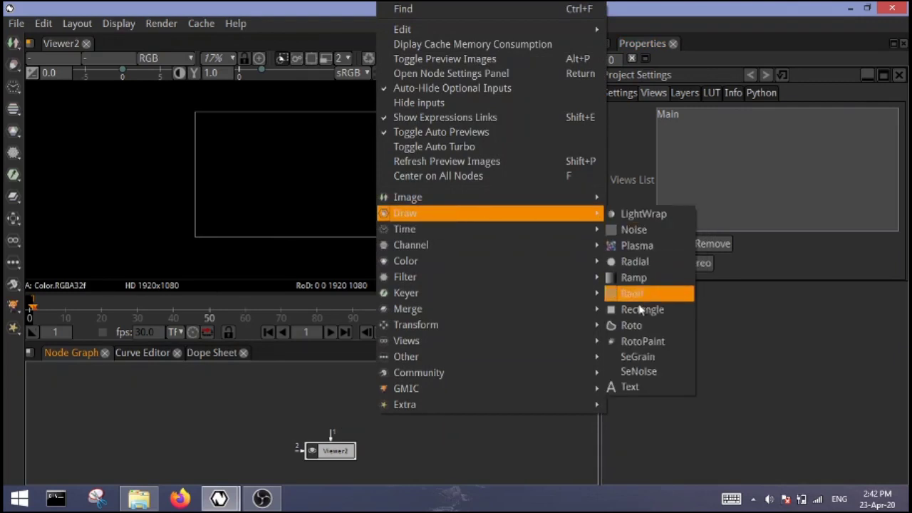
pyautogui.click(636, 325)
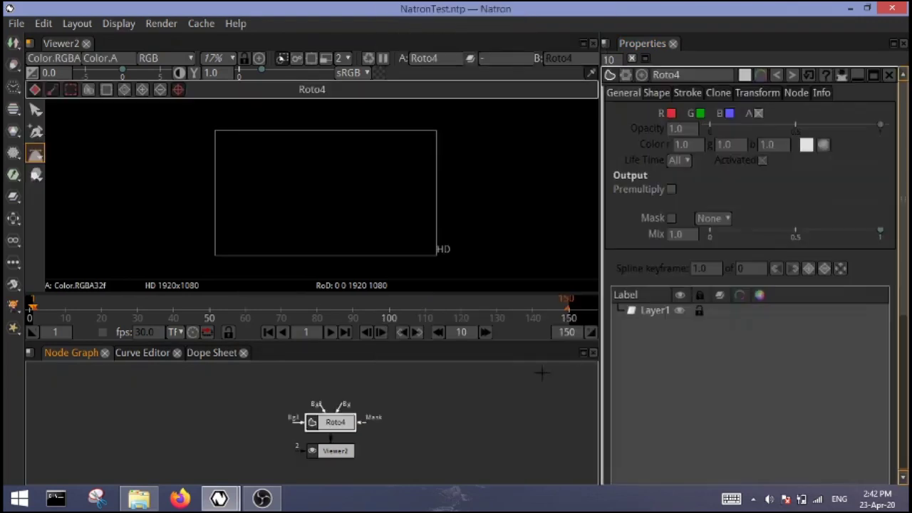
pyautogui.moveTo(324, 399); pyautogui.dragTo(324, 394)
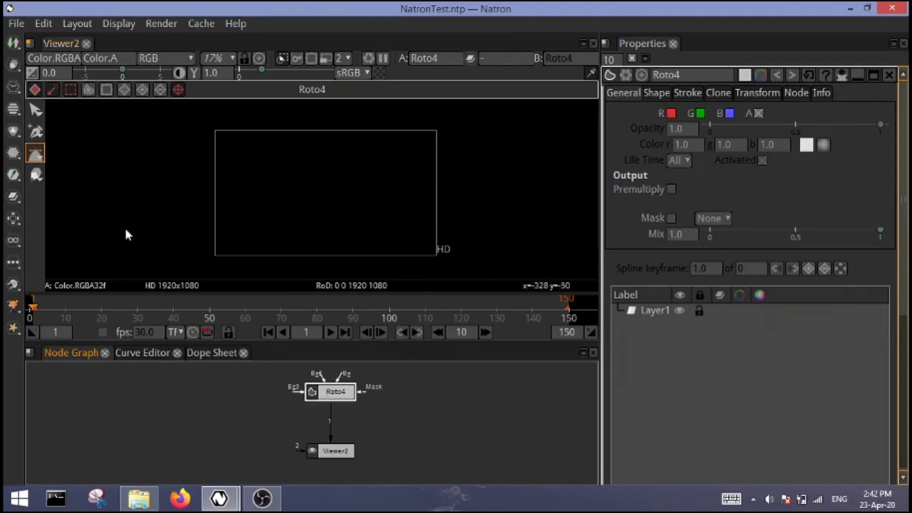
pyautogui.click(35, 161)
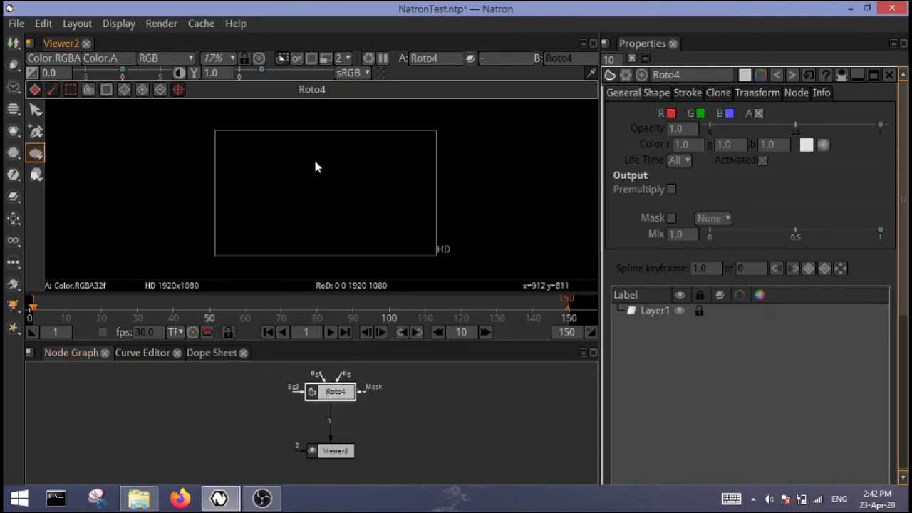
pyautogui.moveTo(284, 149); pyautogui.dragTo(377, 240)
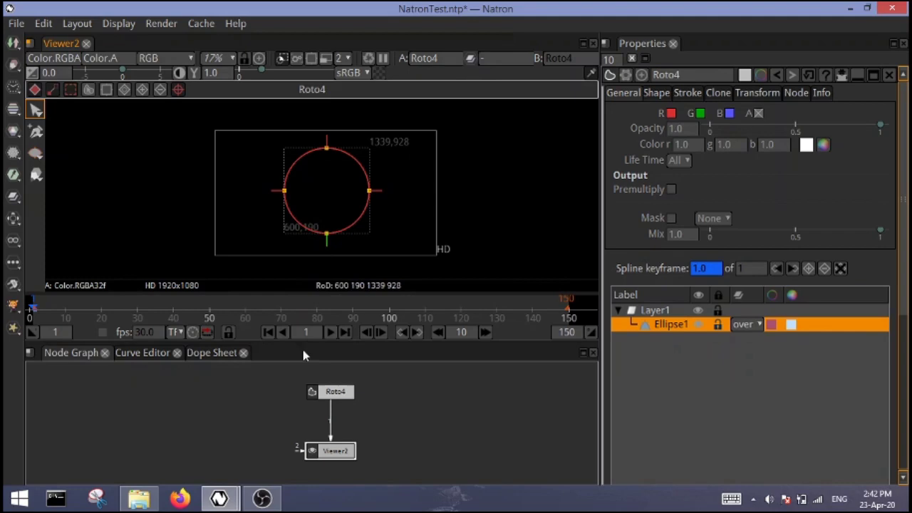
# Go to frame 30 and select the Cusp Points tool.
pyautogui.click(139, 316)
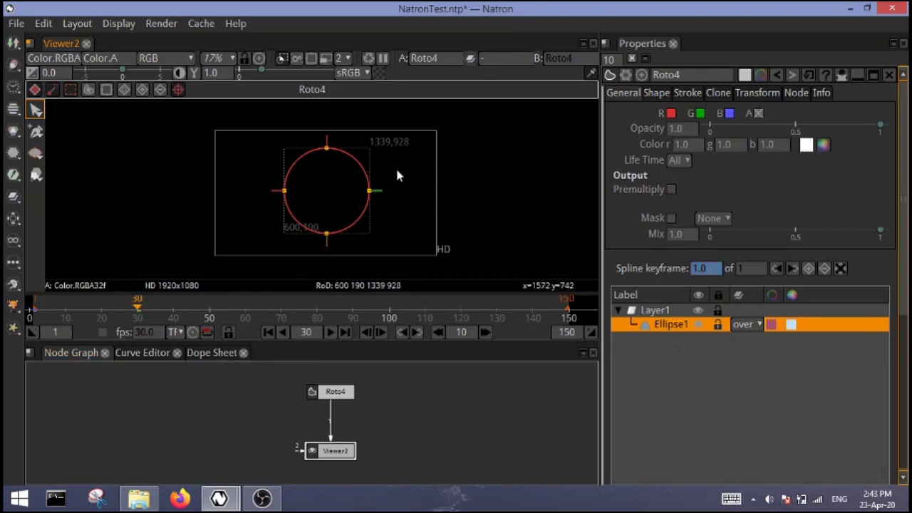
pyautogui.click(37, 132)
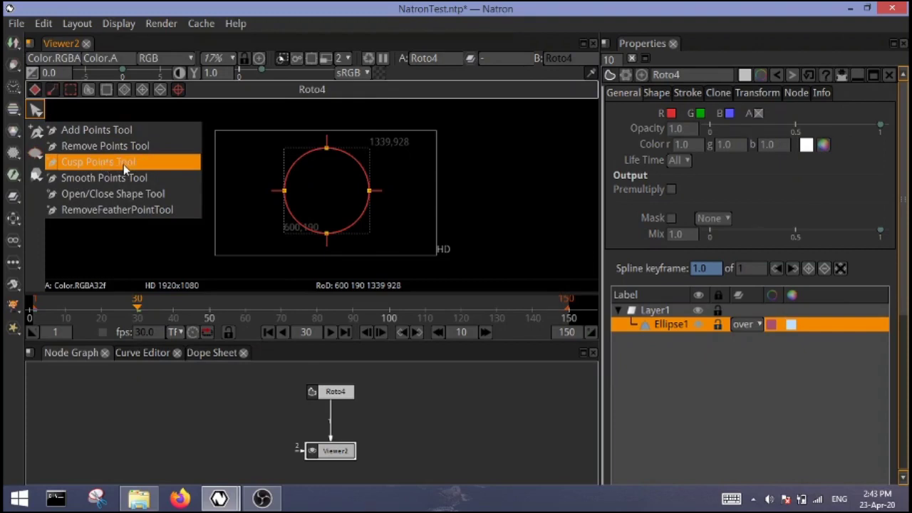
pyautogui.click(123, 162)
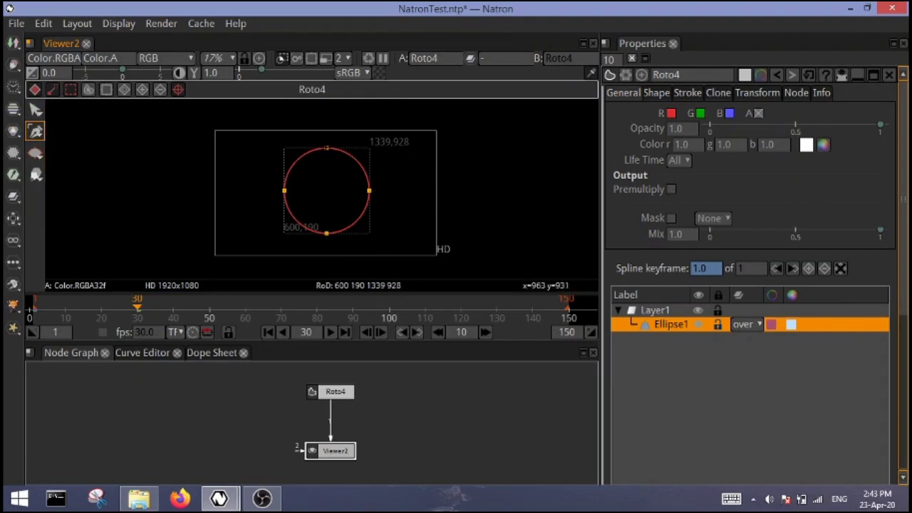
pyautogui.scroll(2, 328, 149)
pyautogui.scroll(3, 327, 148)
pyautogui.scroll(5, 328, 150)
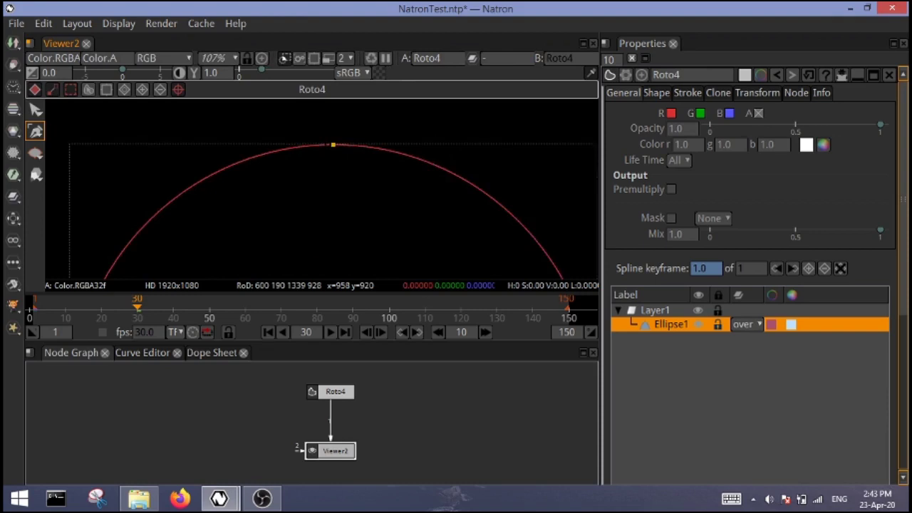
pyautogui.scroll(5, 328, 155)
pyautogui.scroll(-6, 351, 148)
pyautogui.scroll(-3, 349, 146)
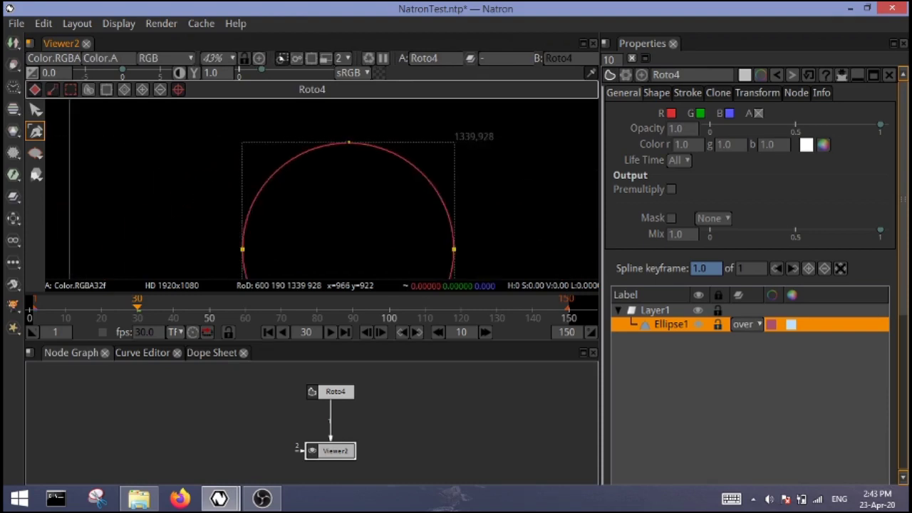
pyautogui.scroll(-4, 348, 143)
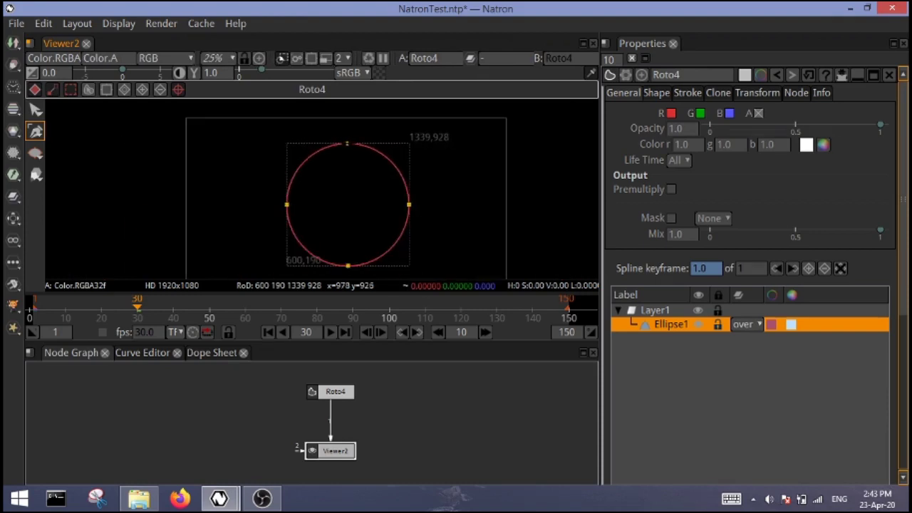
# Make the circle's top, bottom, right and left points sharp corners, forming a diamond.
pyautogui.click(348, 144)
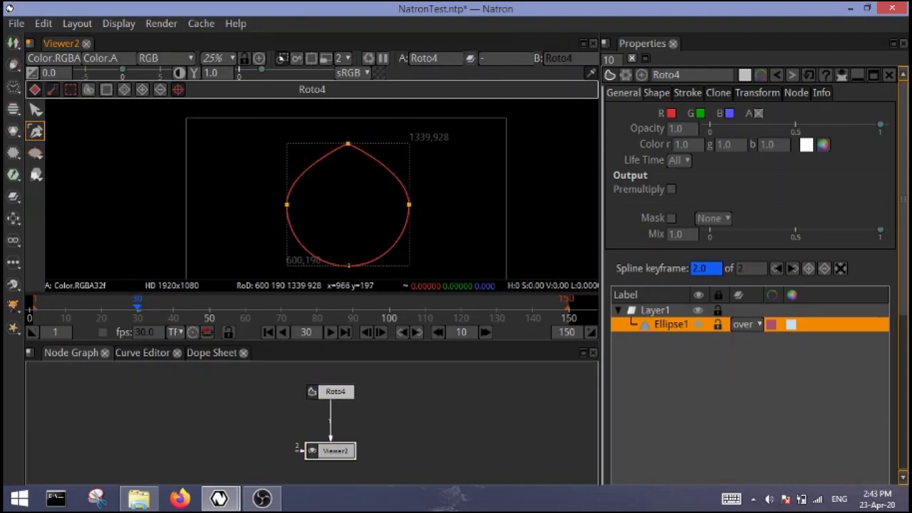
pyautogui.click(348, 265)
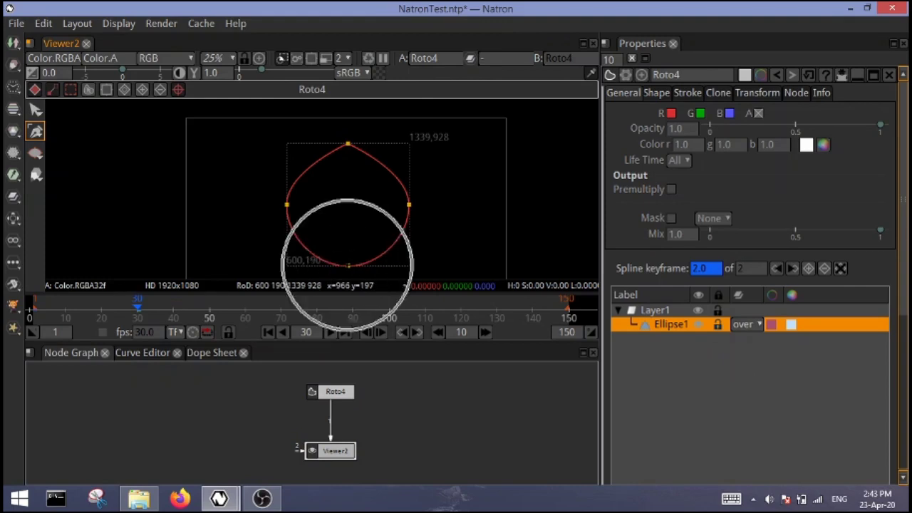
pyautogui.click(347, 264)
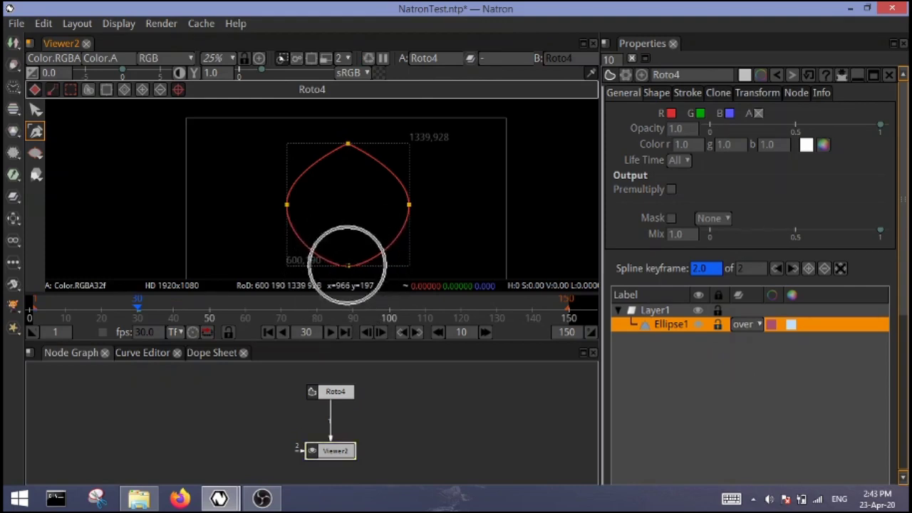
pyautogui.click(349, 265)
pyautogui.click(348, 265)
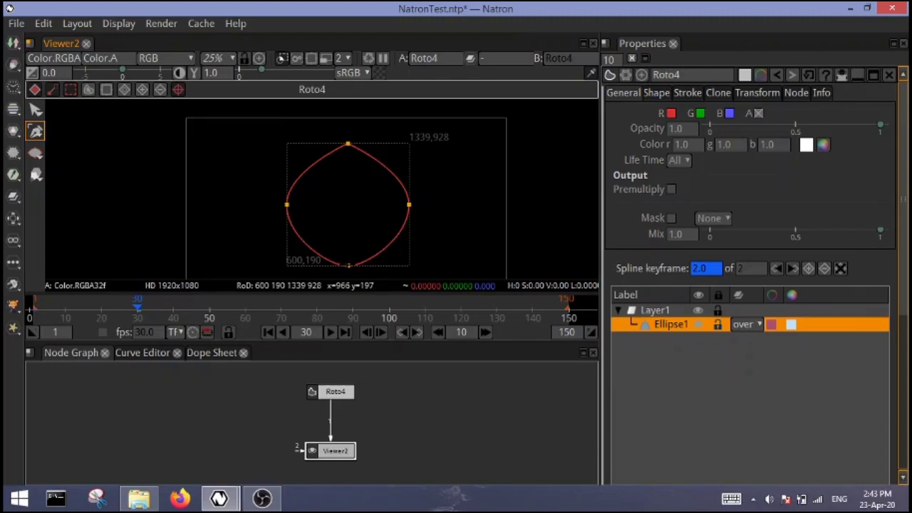
pyautogui.click(347, 265)
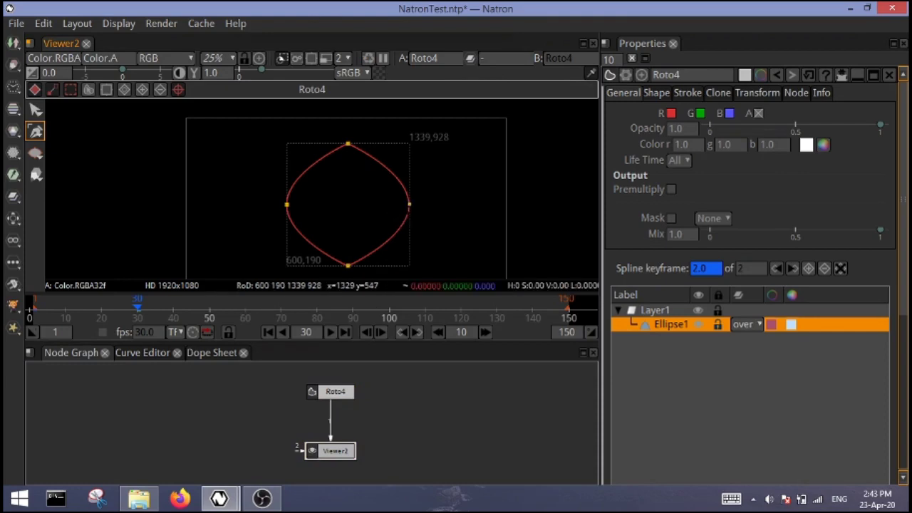
pyautogui.hotkey('shift', 'z')
pyautogui.hotkey('shift', 'z')
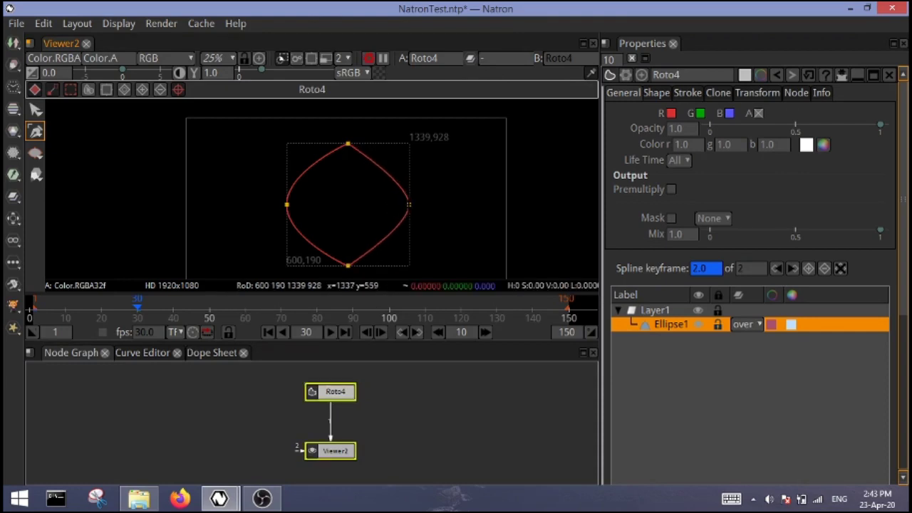
pyautogui.hotkey('shift', 'z')
pyautogui.hotkey('shift', 'z')
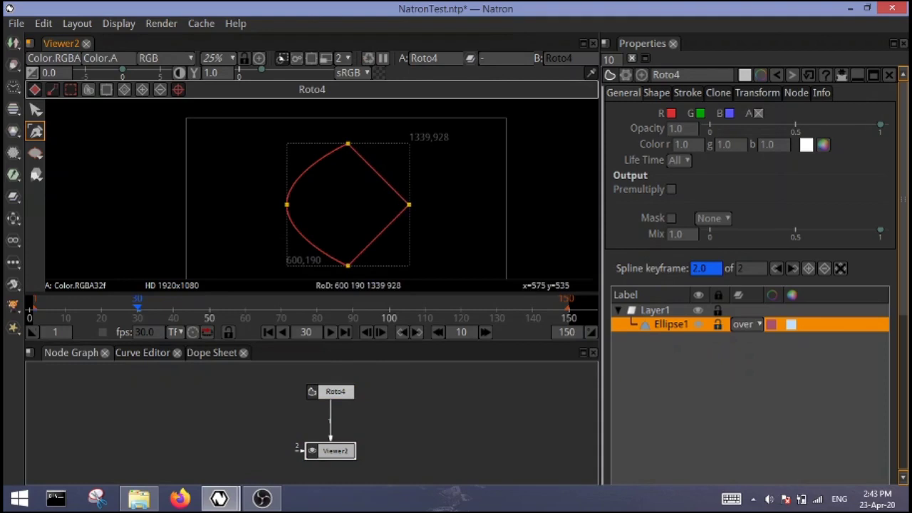
pyautogui.hotkey('shift', 'z')
pyautogui.hotkey('shift', 'z')
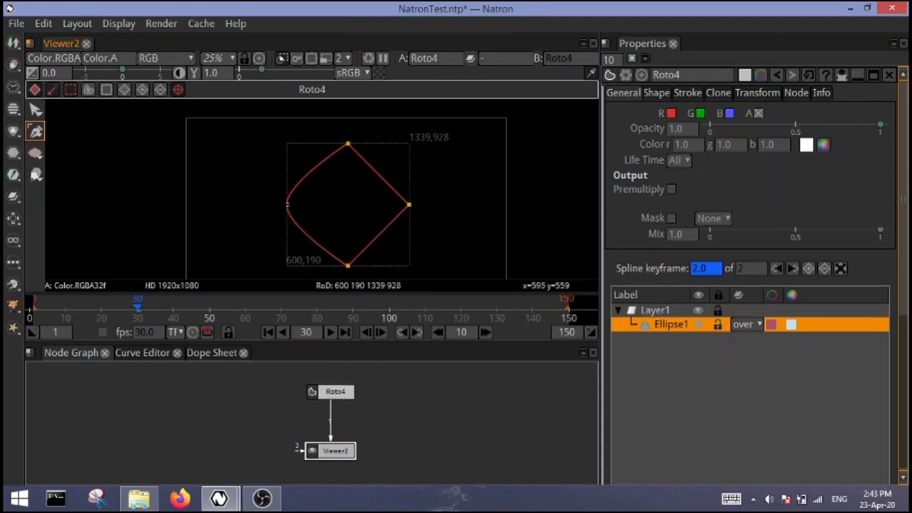
pyautogui.hotkey('shift', 'z')
pyautogui.hotkey('shift', 'z')
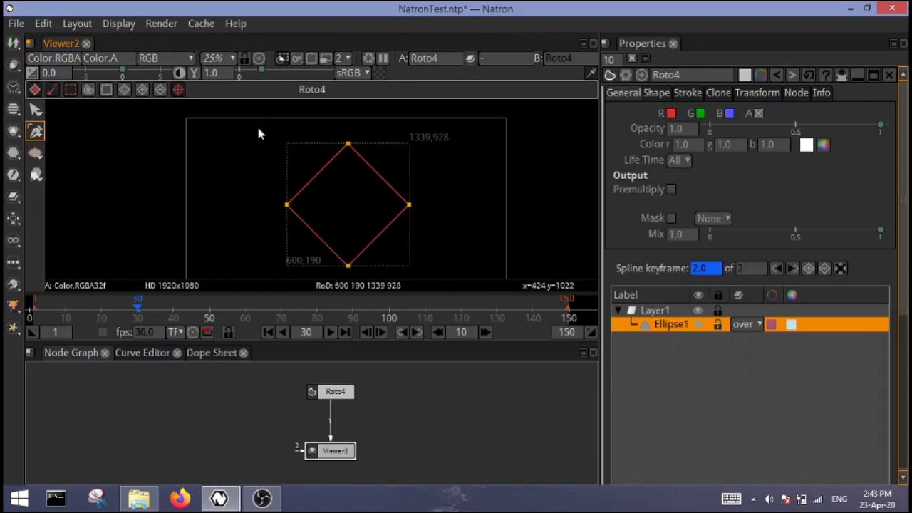
# Select the whole diamond shape and rotate it upright into a square.
pyautogui.click(36, 111)
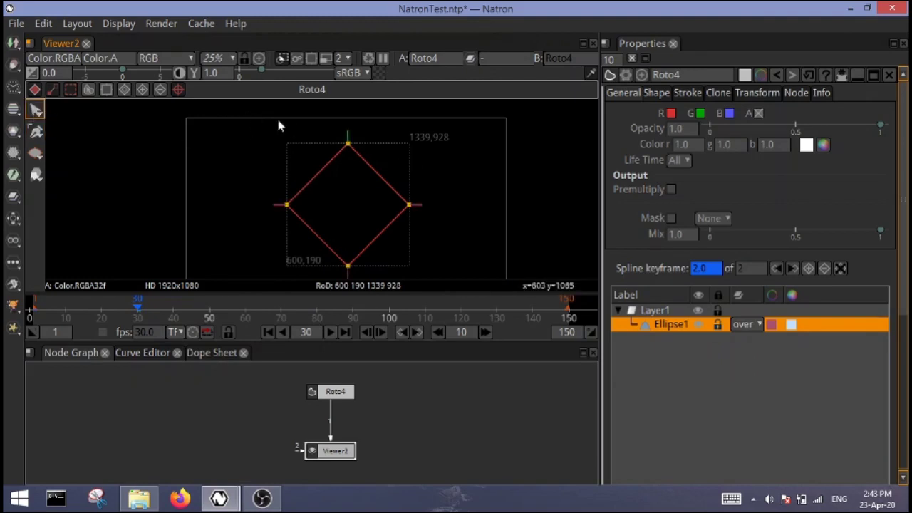
pyautogui.moveTo(263, 135); pyautogui.dragTo(447, 270)
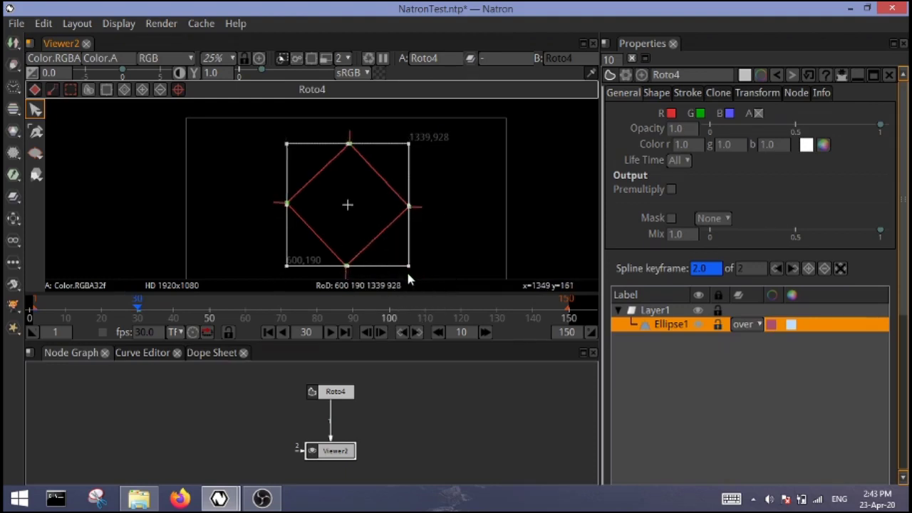
pyautogui.moveTo(406, 269); pyautogui.dragTo(348, 277)
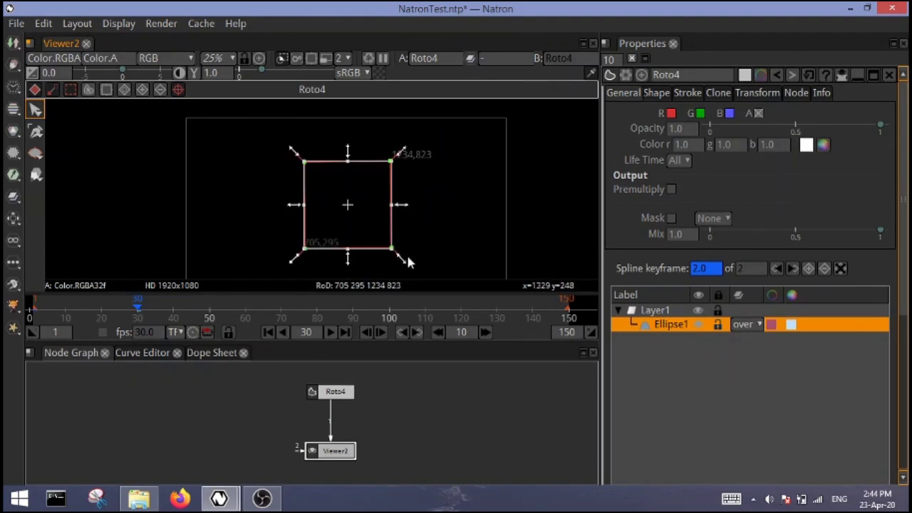
# Zoom in and fine-tune the square's corner control point onto its edge.
pyautogui.scroll(5, 394, 253)
pyautogui.scroll(6, 393, 253)
pyautogui.scroll(5, 303, 213)
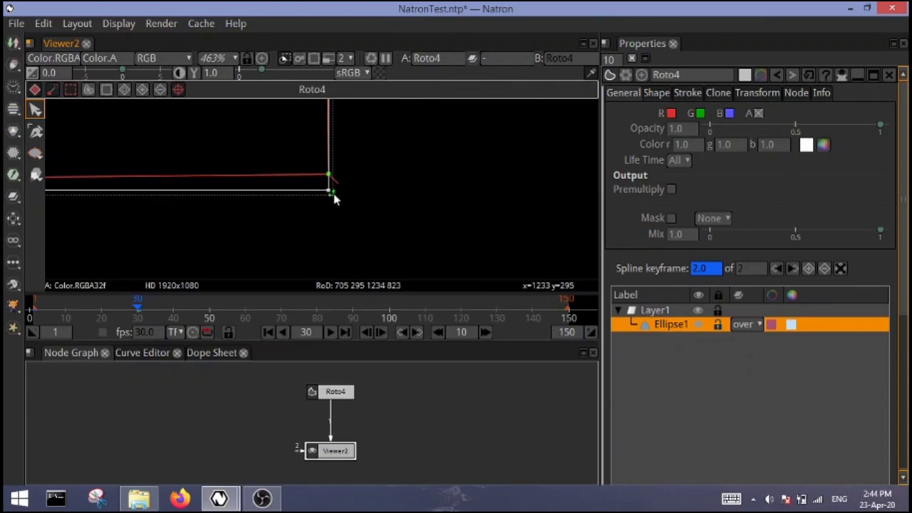
pyautogui.moveTo(335, 197); pyautogui.dragTo(320, 197)
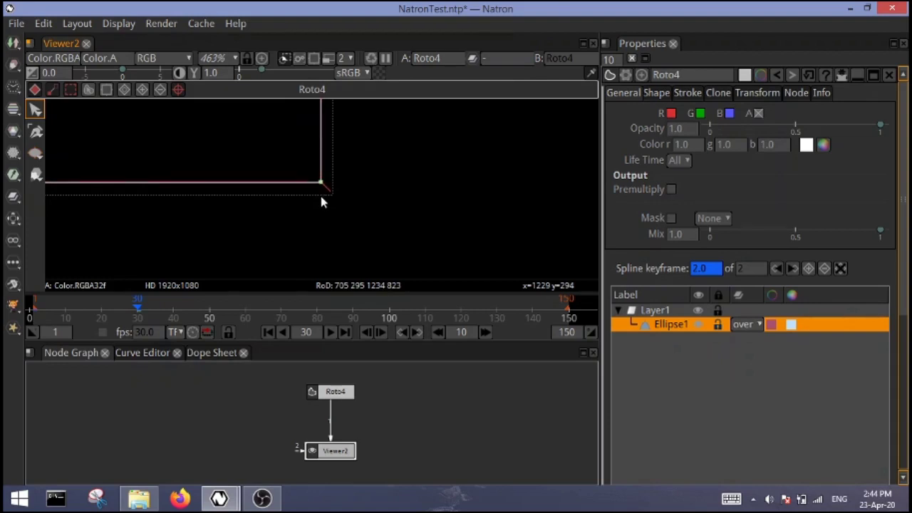
pyautogui.click(321, 202)
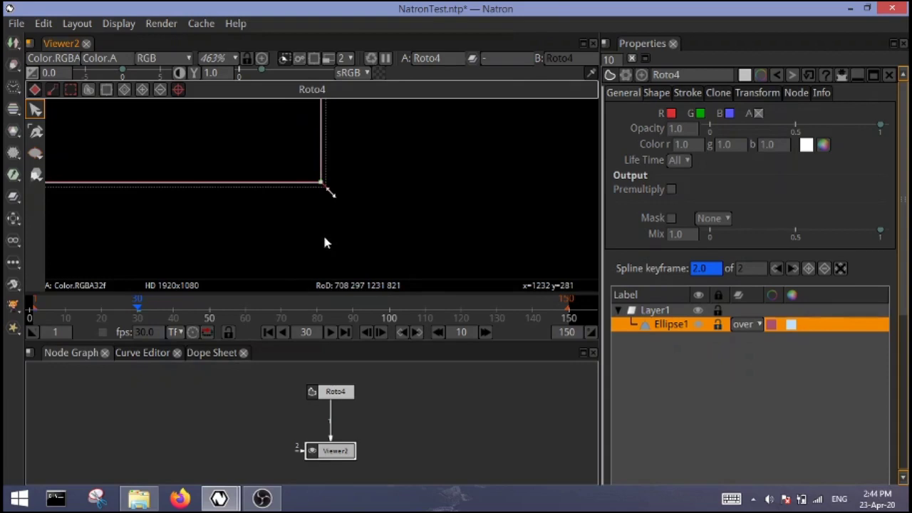
pyautogui.scroll(-2, 320, 234)
pyautogui.scroll(-10, 319, 233)
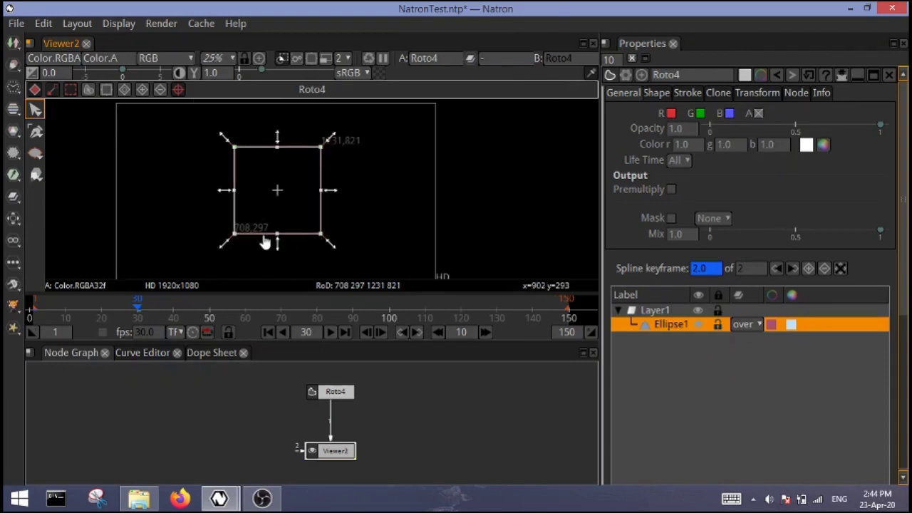
pyautogui.scroll(10, 229, 237)
pyautogui.scroll(4, 229, 236)
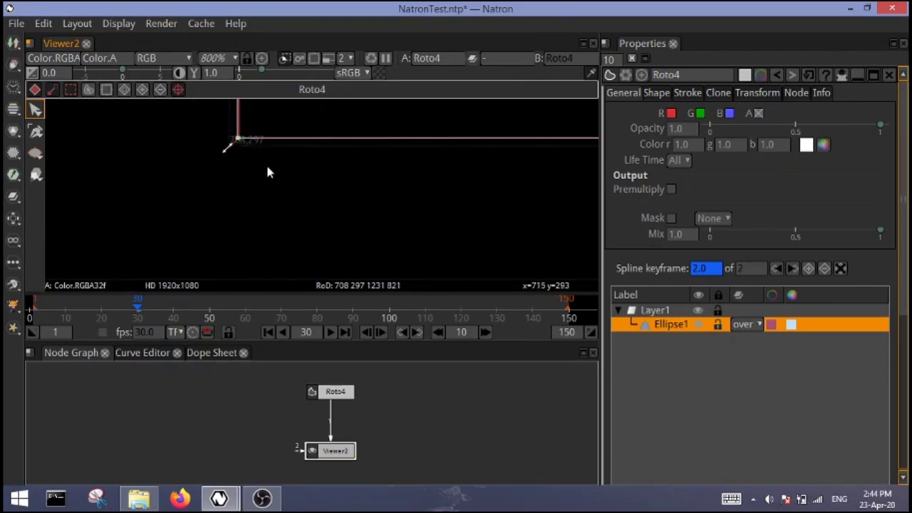
pyautogui.scroll(-2, 267, 172)
pyautogui.scroll(-7, 267, 171)
pyautogui.scroll(-6, 268, 172)
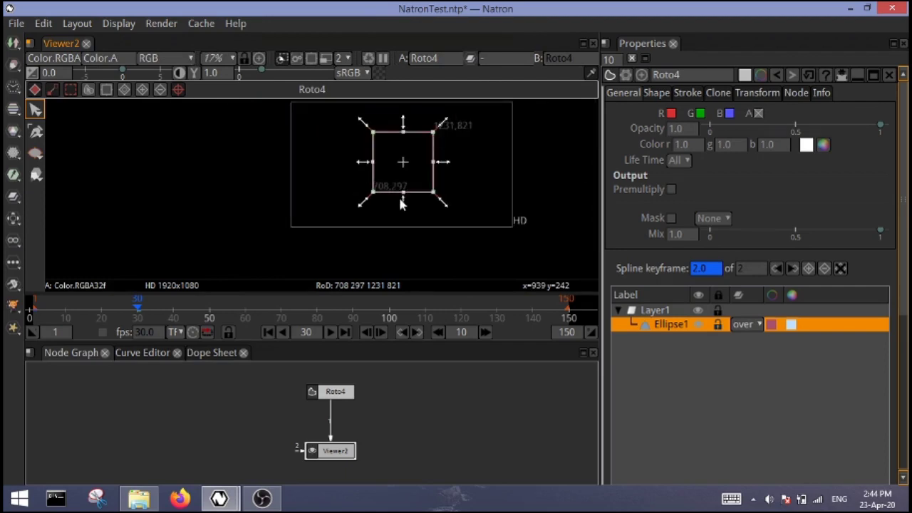
# At frame 60, drag Ellipse1's two top corners together at the top centre.
pyautogui.click(245, 312)
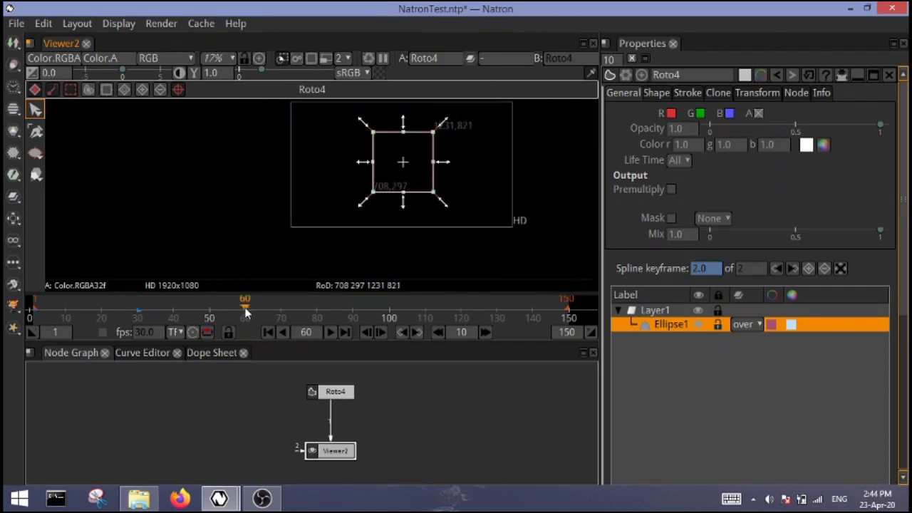
pyautogui.click(484, 180)
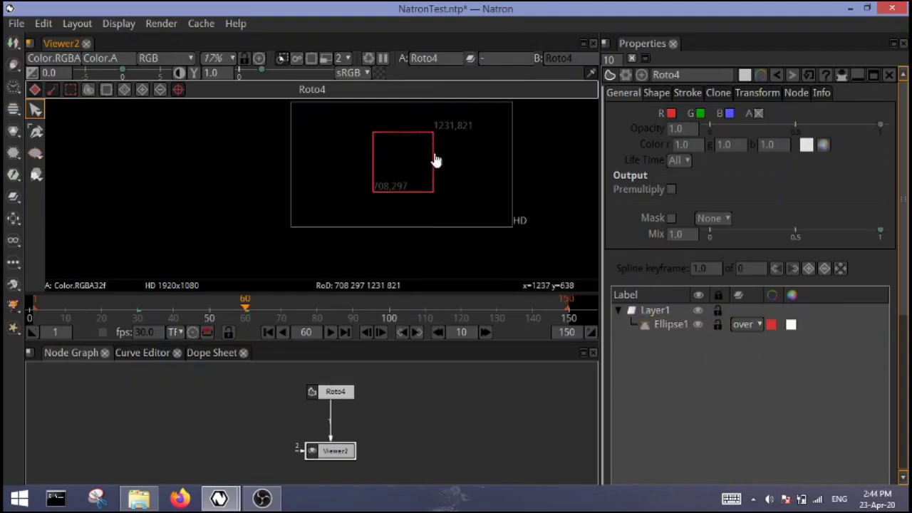
pyautogui.click(389, 139)
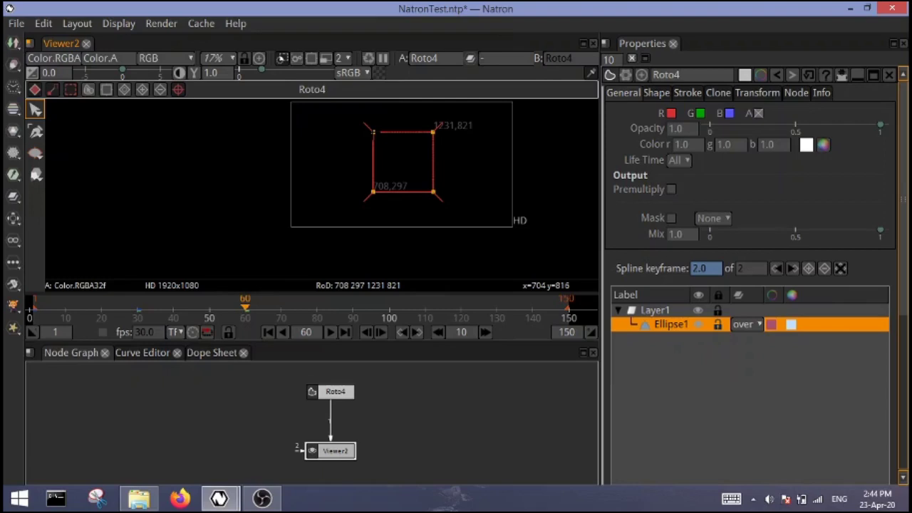
pyautogui.moveTo(372, 132); pyautogui.dragTo(403, 137)
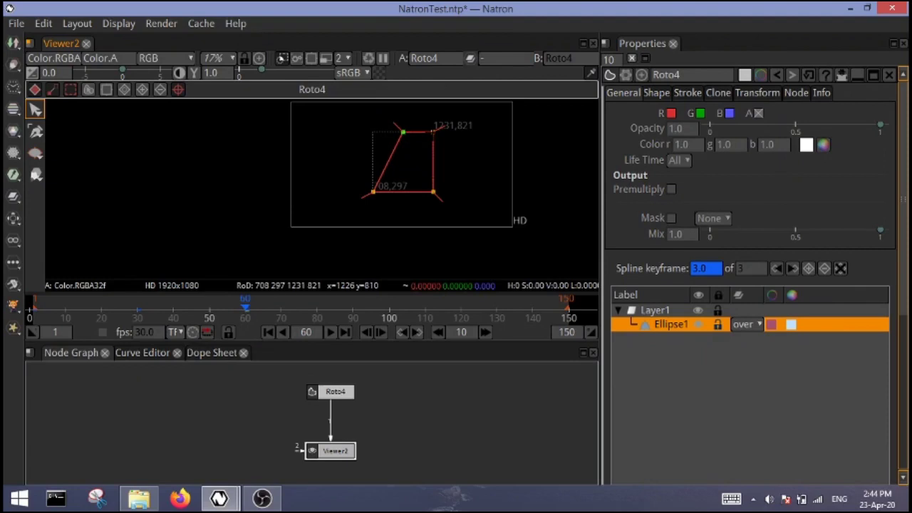
pyautogui.moveTo(431, 134); pyautogui.dragTo(403, 133)
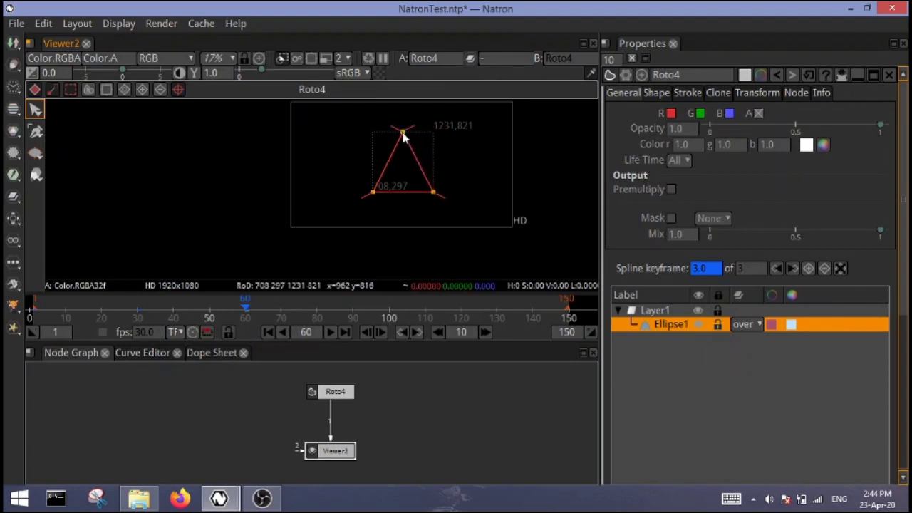
# Zoom in to place the triangle's apex point precisely, then zoom back out.
pyautogui.scroll(5, 402, 137)
pyautogui.scroll(5, 402, 138)
pyautogui.scroll(5, 402, 137)
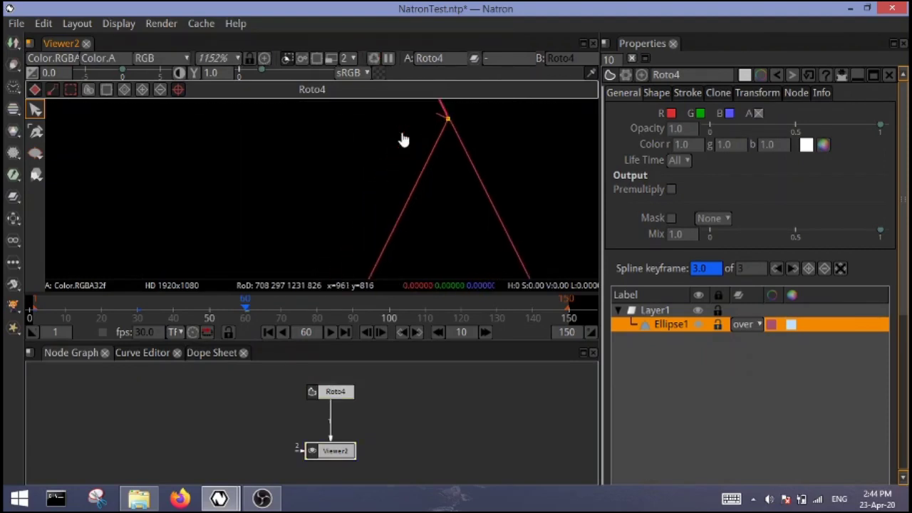
pyautogui.scroll(5, 403, 139)
pyautogui.scroll(5, 402, 138)
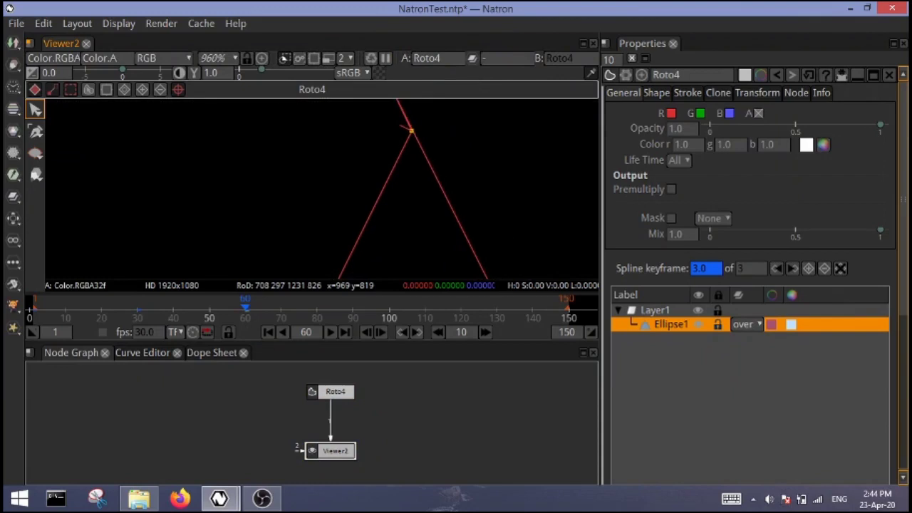
pyautogui.scroll(-5, 410, 135)
pyautogui.scroll(-5, 413, 155)
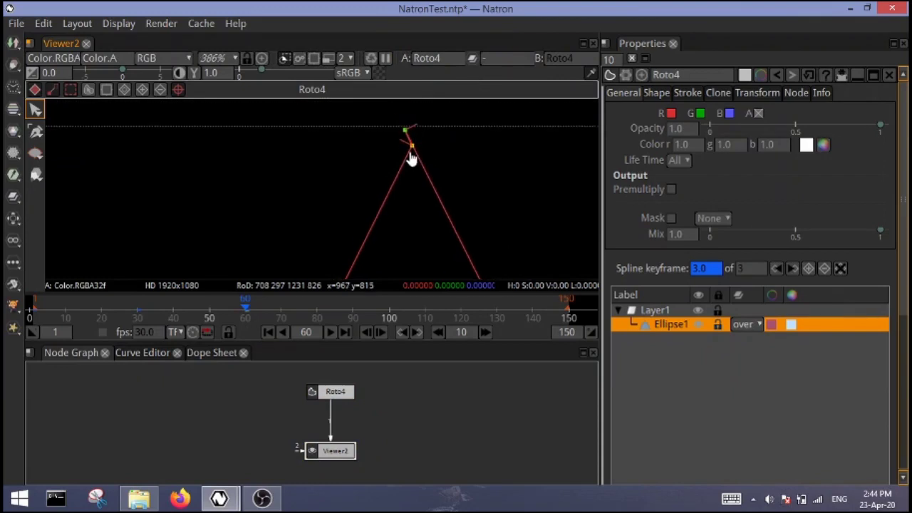
pyautogui.scroll(5, 412, 156)
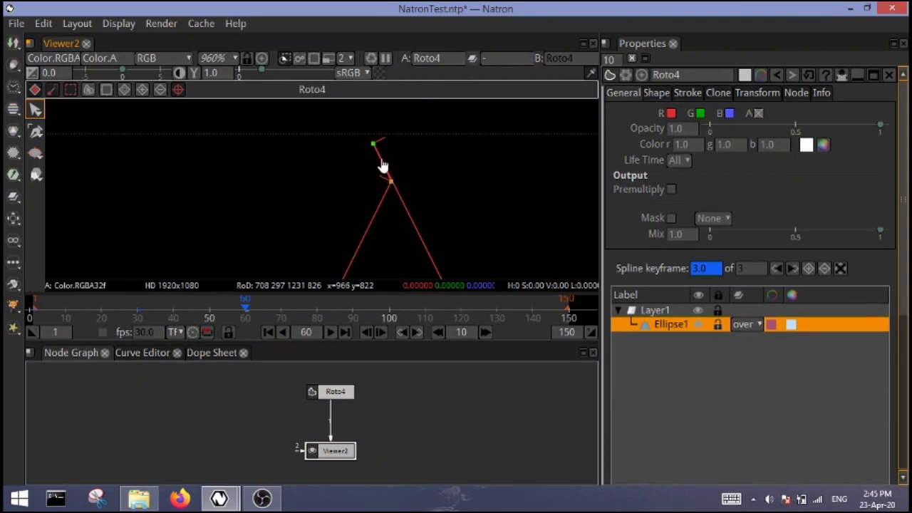
pyautogui.moveTo(373, 144); pyautogui.dragTo(391, 187)
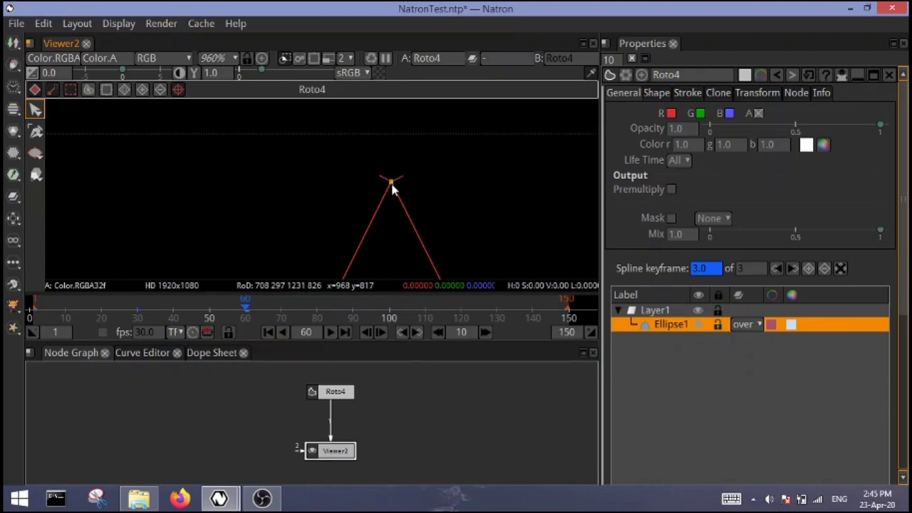
pyautogui.scroll(-1, 402, 192)
pyautogui.scroll(-1, 416, 206)
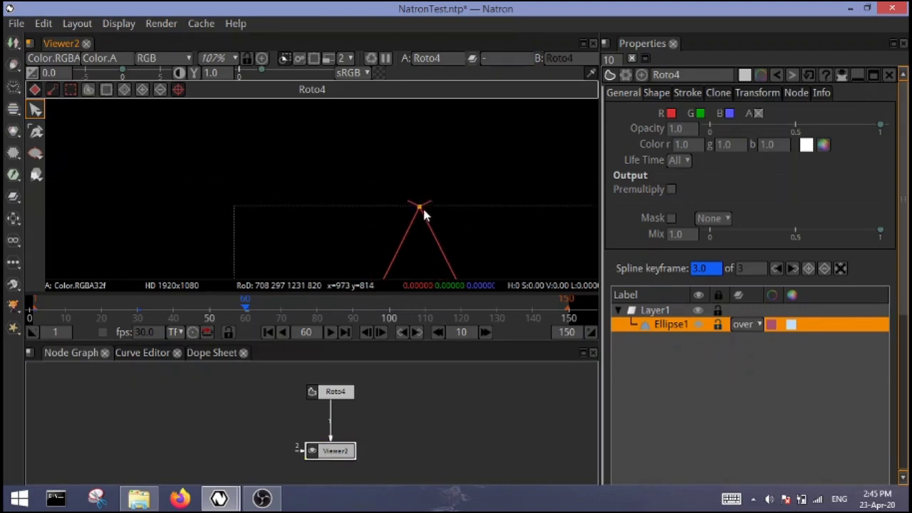
pyautogui.scroll(-2, 431, 221)
pyautogui.scroll(-5, 442, 225)
pyautogui.scroll(3, 470, 250)
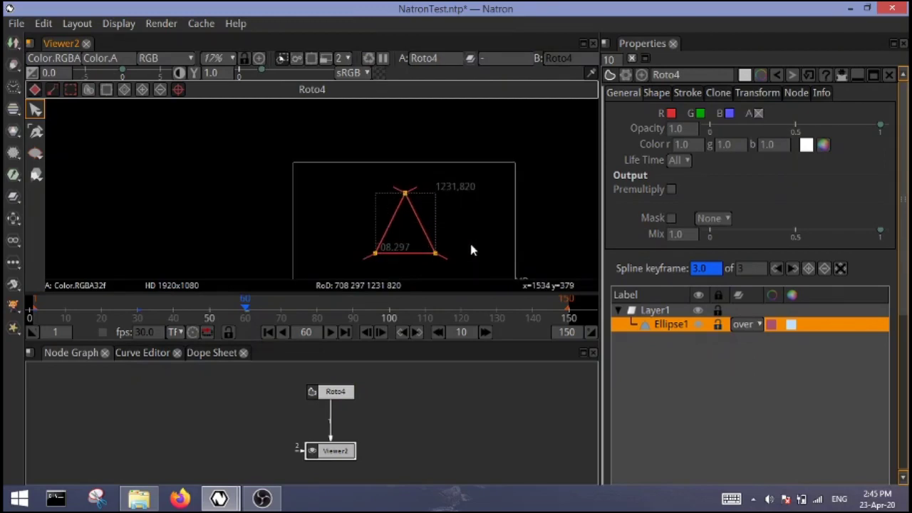
# Play the circle-to-square-to-triangle morph from frame 1, stopping around frame 72.
pyautogui.moveTo(468, 250)
pyautogui.mouseDown()
pyautogui.moveTo(438, 203)
pyautogui.moveTo(421, 206)
pyautogui.mouseUp()
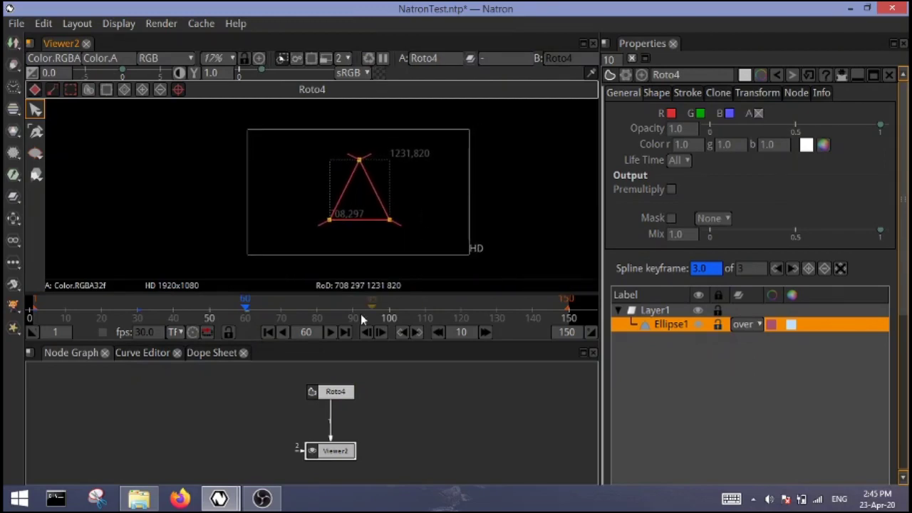
pyautogui.click(267, 332)
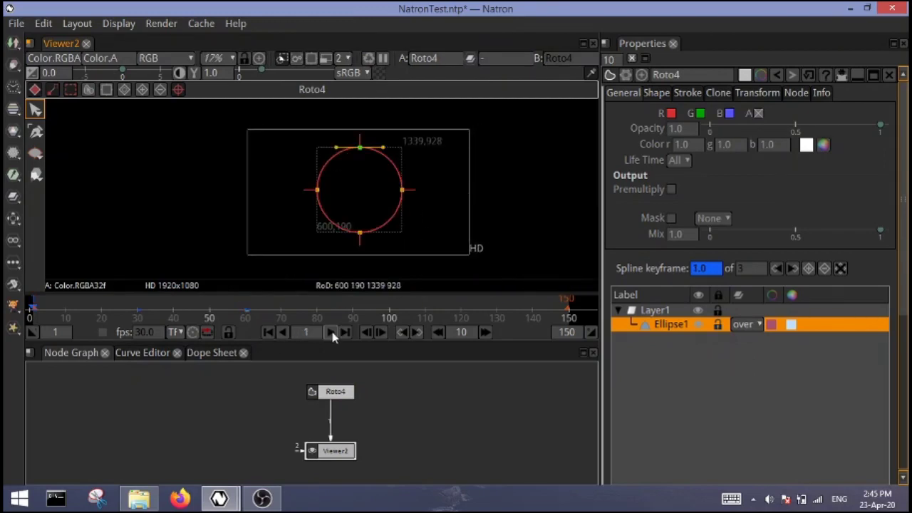
pyautogui.click(331, 333)
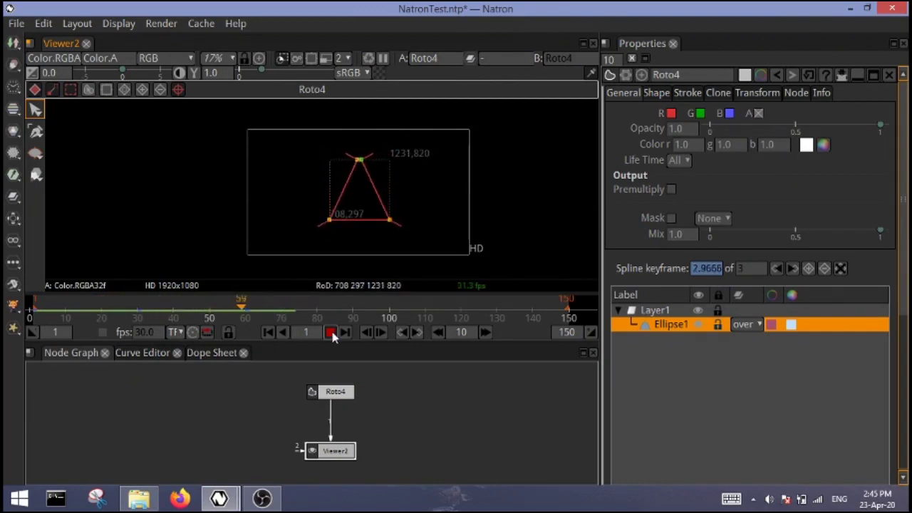
pyautogui.click(332, 333)
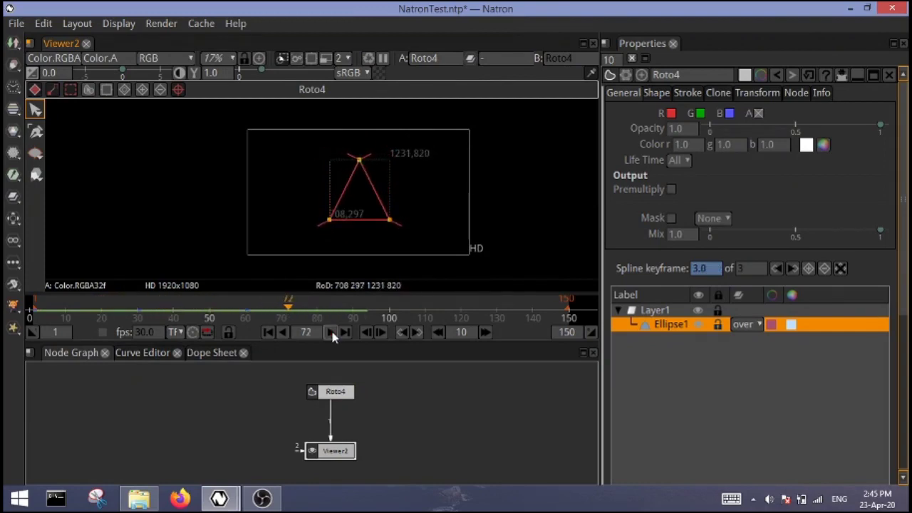
# At frame 1, set the Roto4 shape colour to pure white.
pyautogui.click(268, 332)
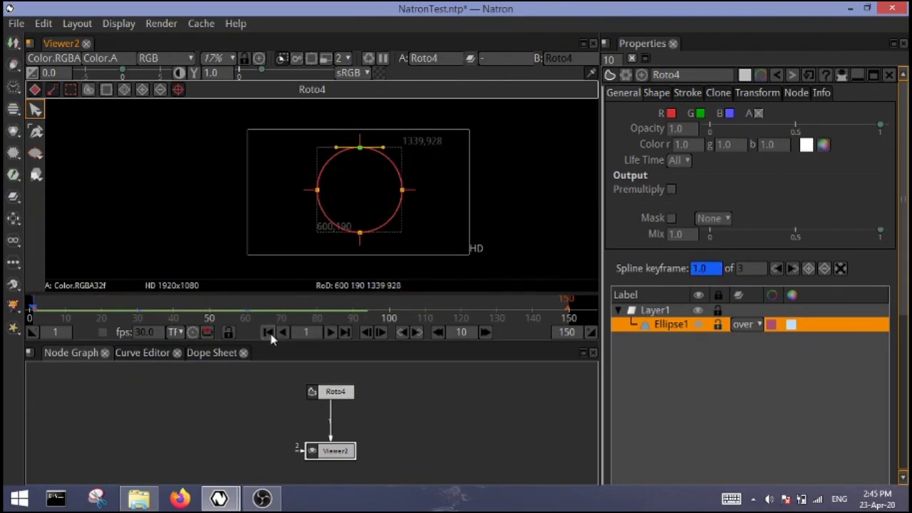
pyautogui.click(670, 113)
pyautogui.click(700, 113)
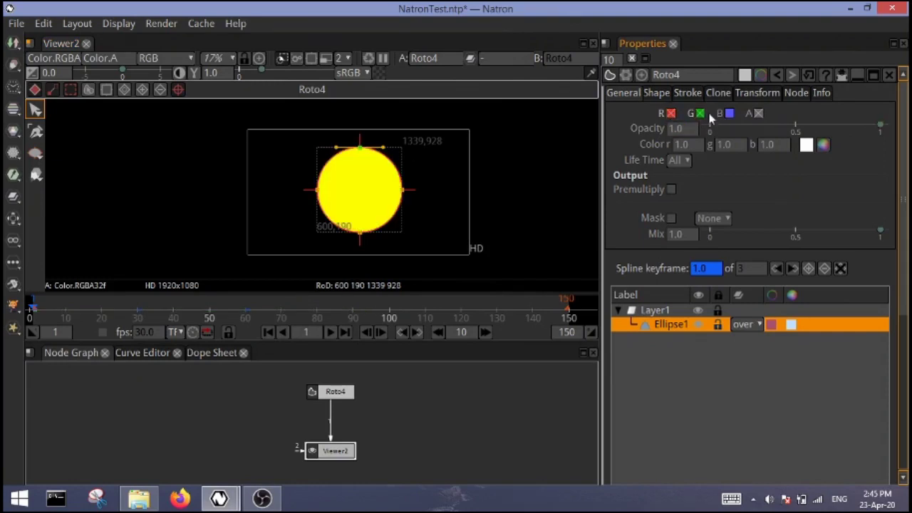
pyautogui.click(729, 113)
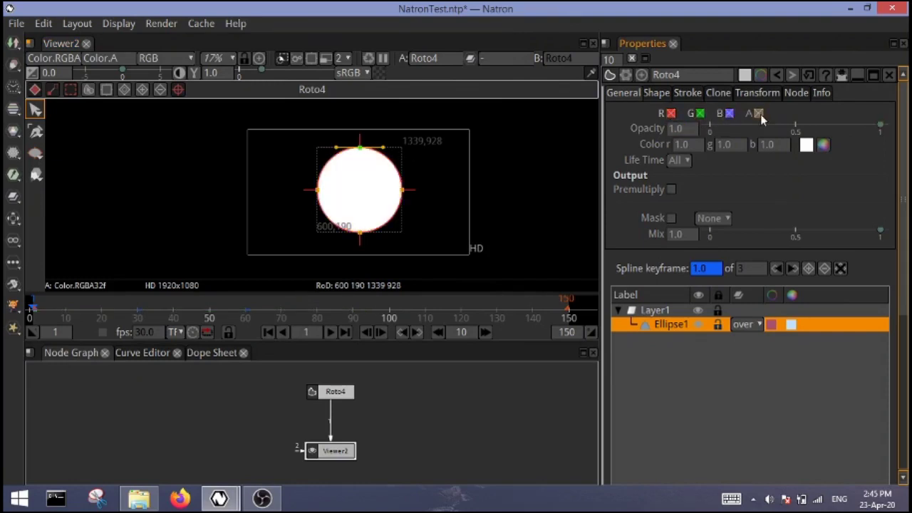
pyautogui.click(823, 145)
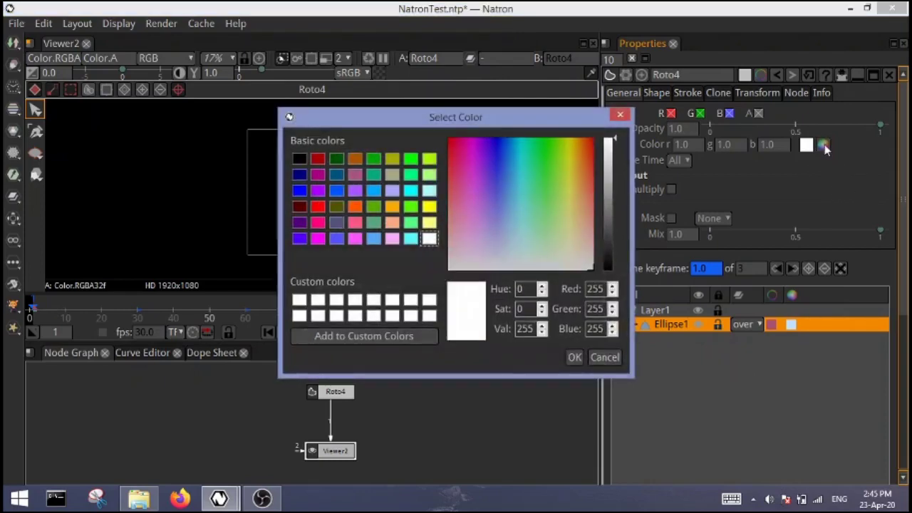
pyautogui.click(574, 358)
pyautogui.click(402, 426)
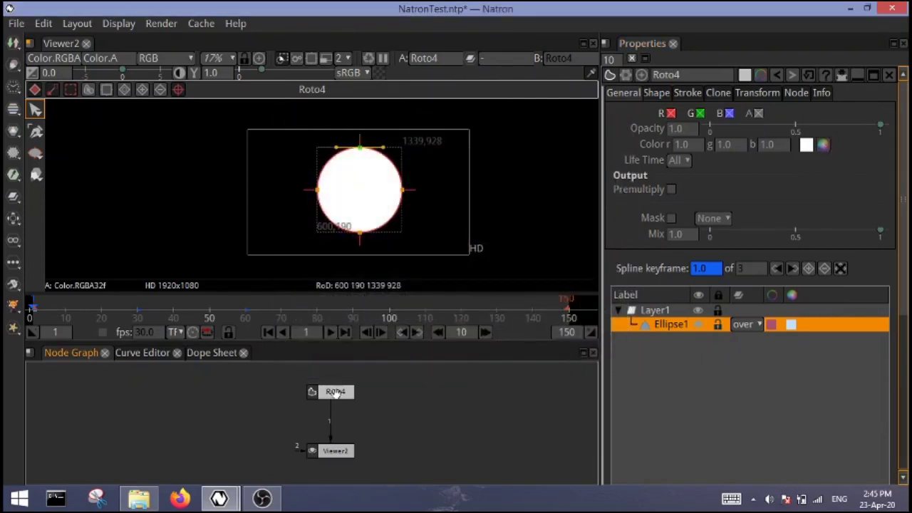
# Add a Solid3 node and move it out of the roto-to-viewer chain.
pyautogui.rightClick(222, 395)
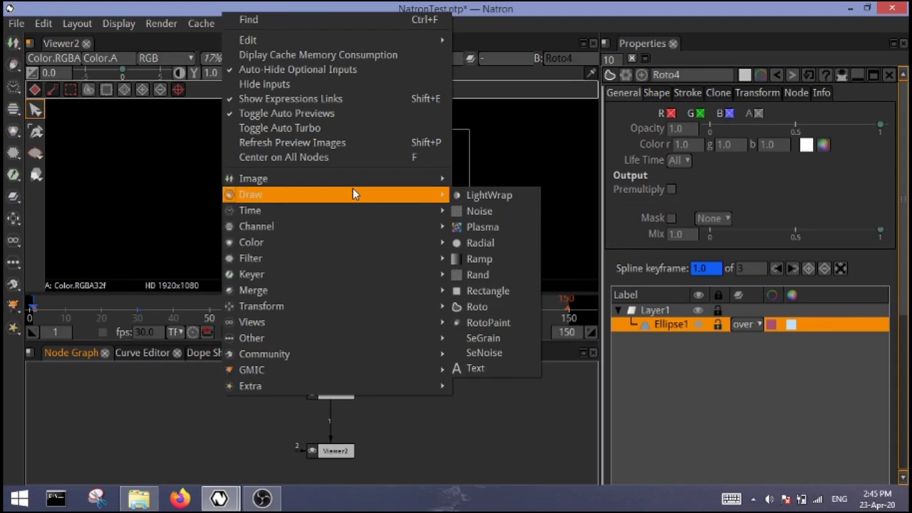
pyautogui.moveTo(335, 178)
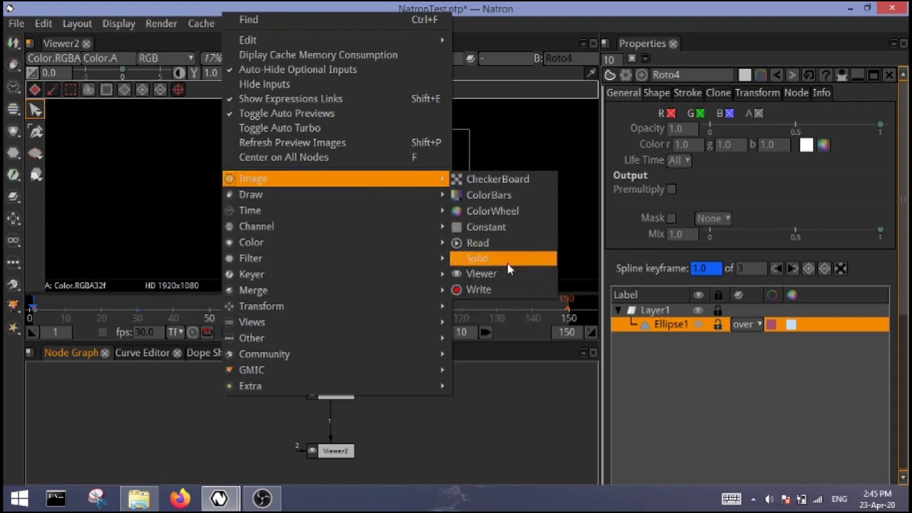
pyautogui.click(508, 260)
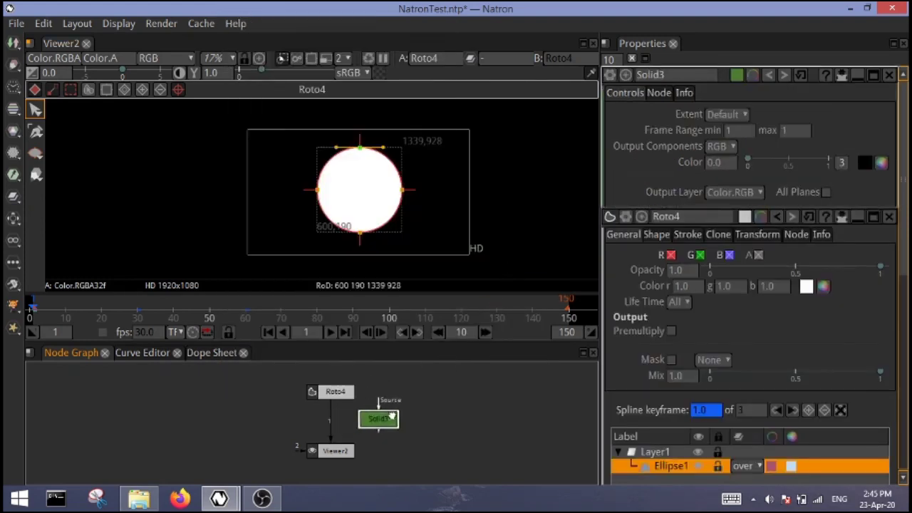
pyautogui.moveTo(339, 428); pyautogui.dragTo(427, 400)
# Add Merge2, wiring Roto4 into its B input and its output to the viewer.
pyautogui.rightClick(150, 393)
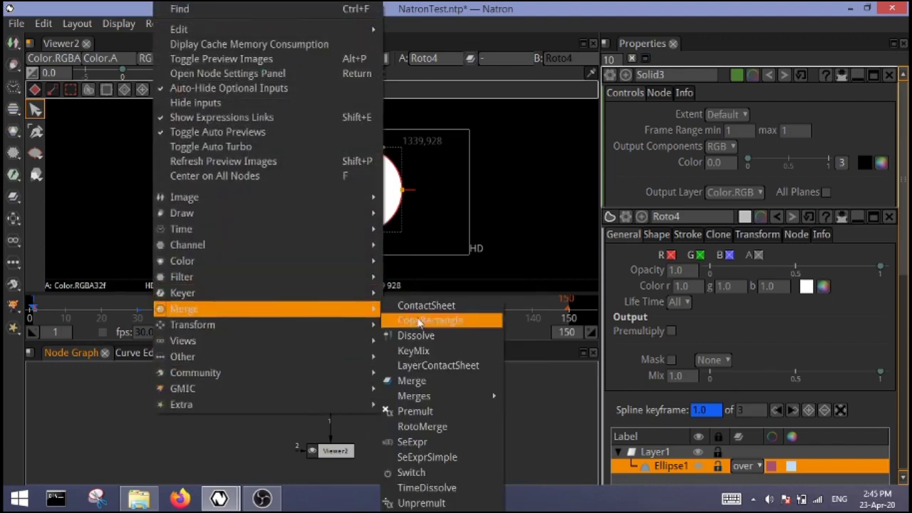
pyautogui.click(411, 380)
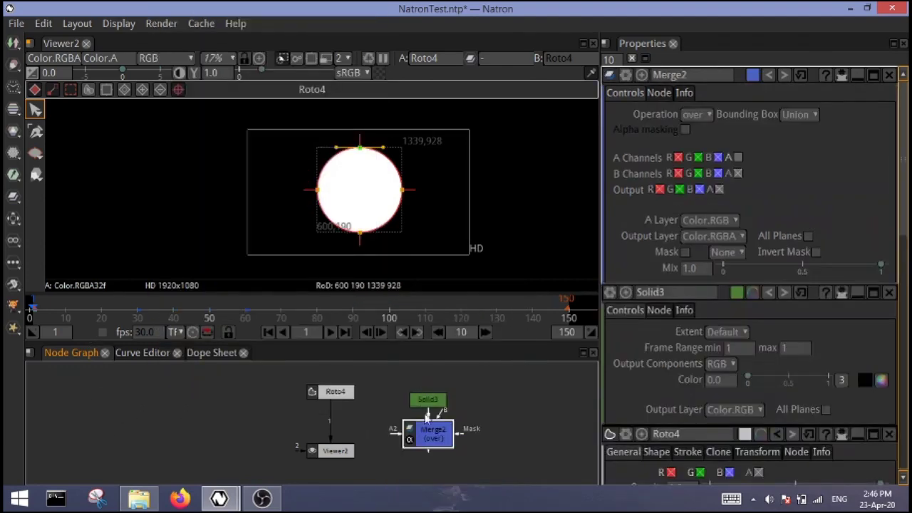
pyautogui.moveTo(427, 419)
pyautogui.mouseDown()
pyautogui.moveTo(385, 401)
pyautogui.moveTo(515, 395)
pyautogui.mouseUp()
pyautogui.moveTo(376, 422); pyautogui.dragTo(388, 400)
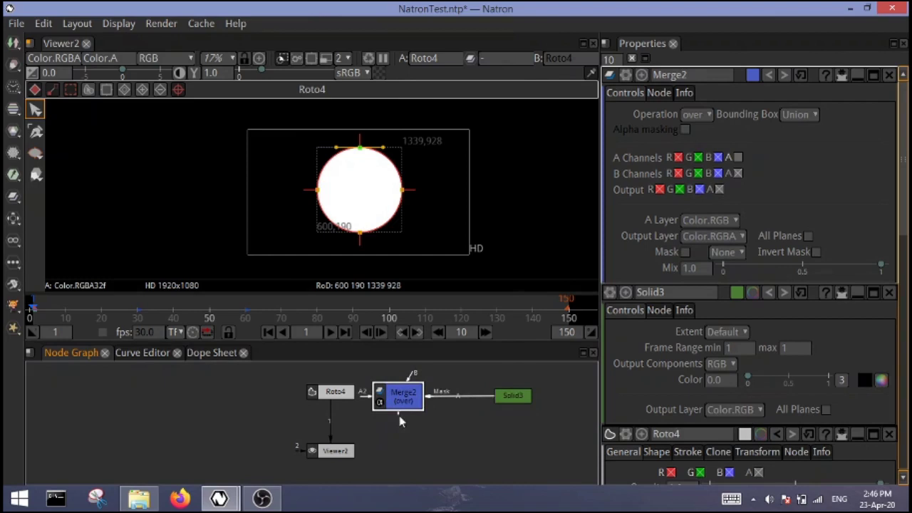
pyautogui.moveTo(330, 436); pyautogui.dragTo(402, 396)
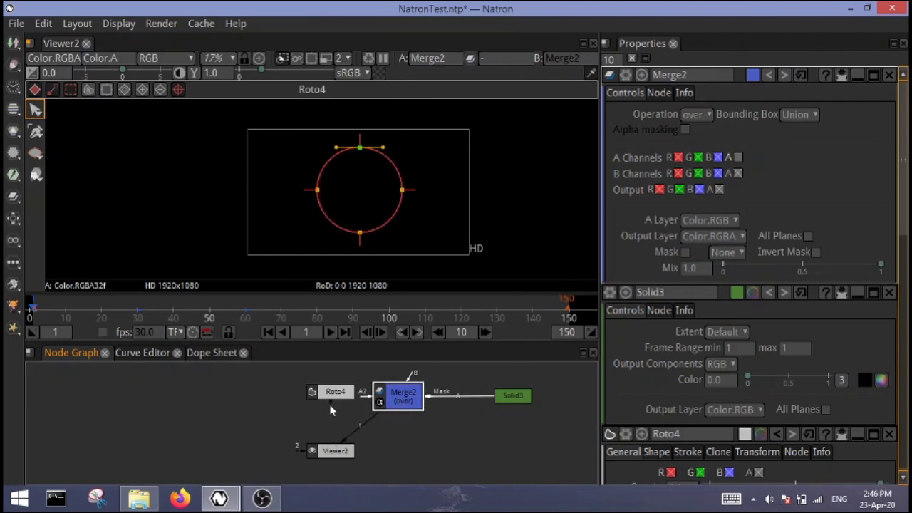
pyautogui.moveTo(360, 396); pyautogui.dragTo(403, 397)
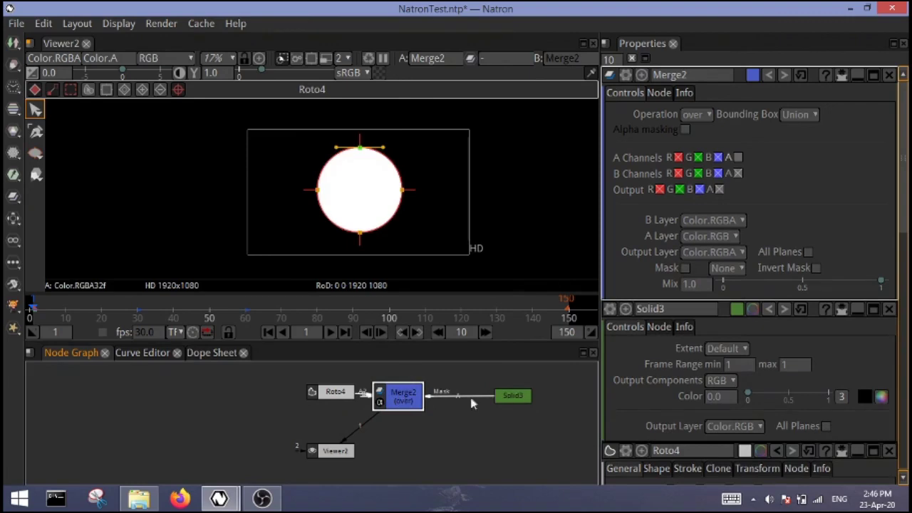
# Set Solid3's colour to light purple and key all colour channels at frame 1.
pyautogui.click(517, 399)
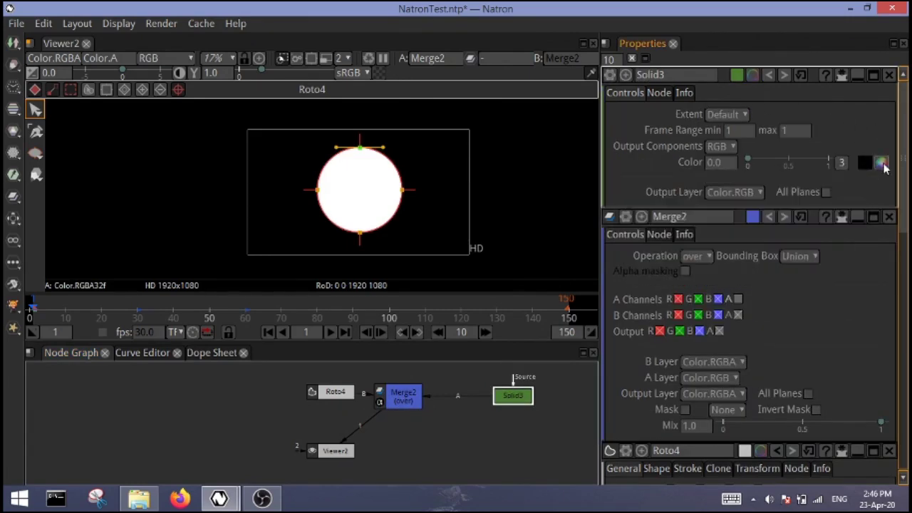
pyautogui.click(881, 164)
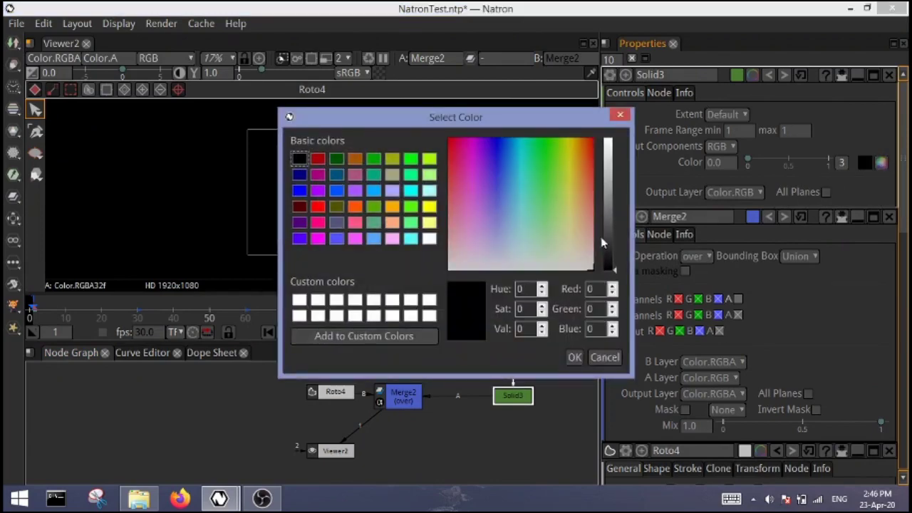
pyautogui.moveTo(496, 203); pyautogui.dragTo(478, 184)
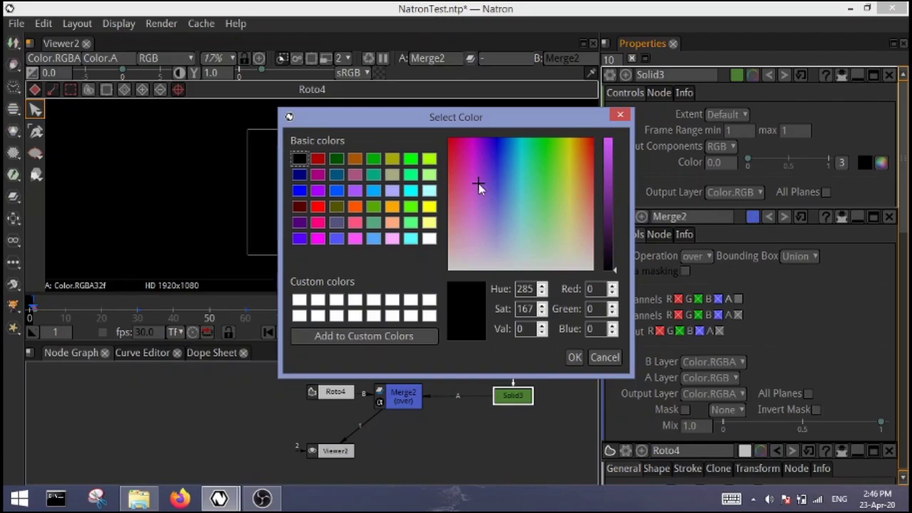
pyautogui.moveTo(614, 269); pyautogui.dragTo(614, 138)
pyautogui.moveTo(478, 184); pyautogui.dragTo(482, 208)
pyautogui.click(574, 357)
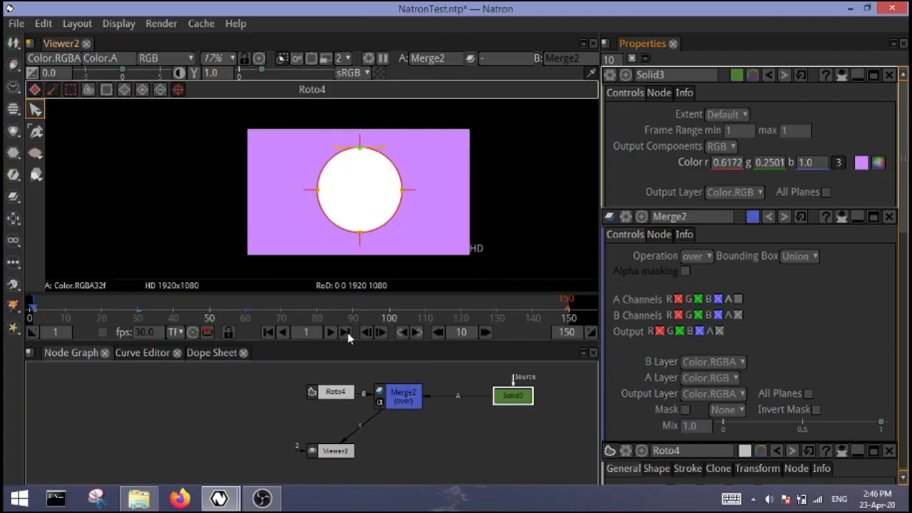
pyautogui.rightClick(726, 166)
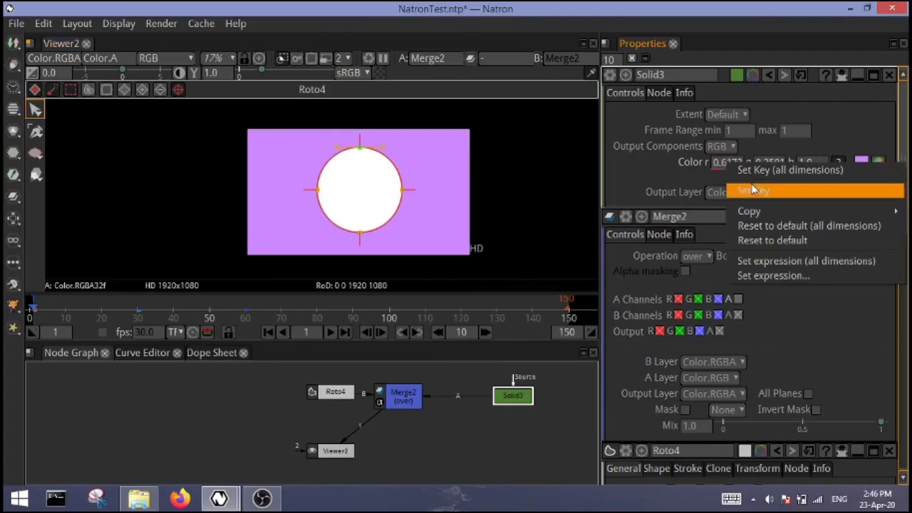
pyautogui.click(769, 169)
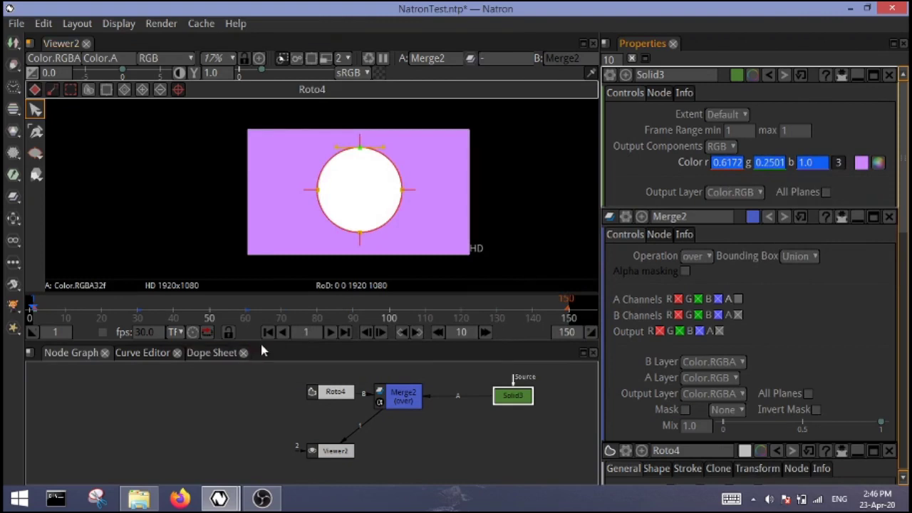
# At frame 30, change Solid3's colour to blue.
pyautogui.click(418, 333)
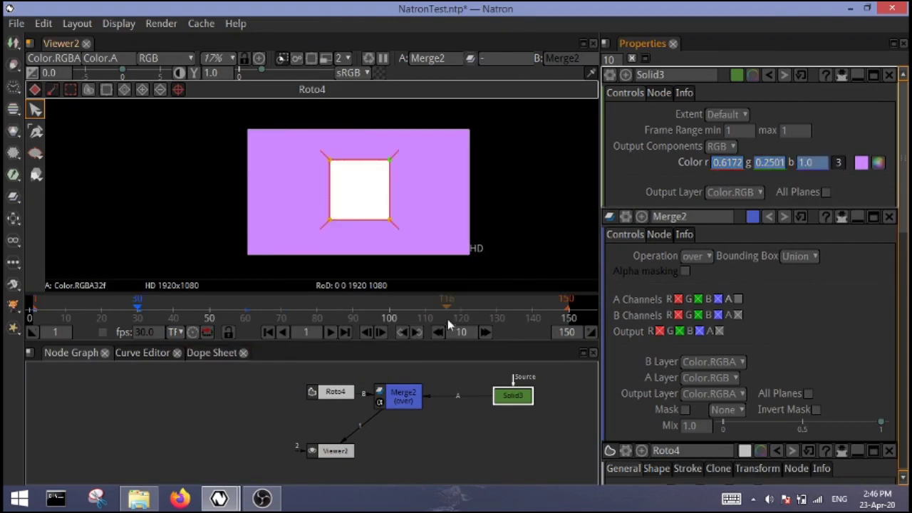
pyautogui.click(877, 163)
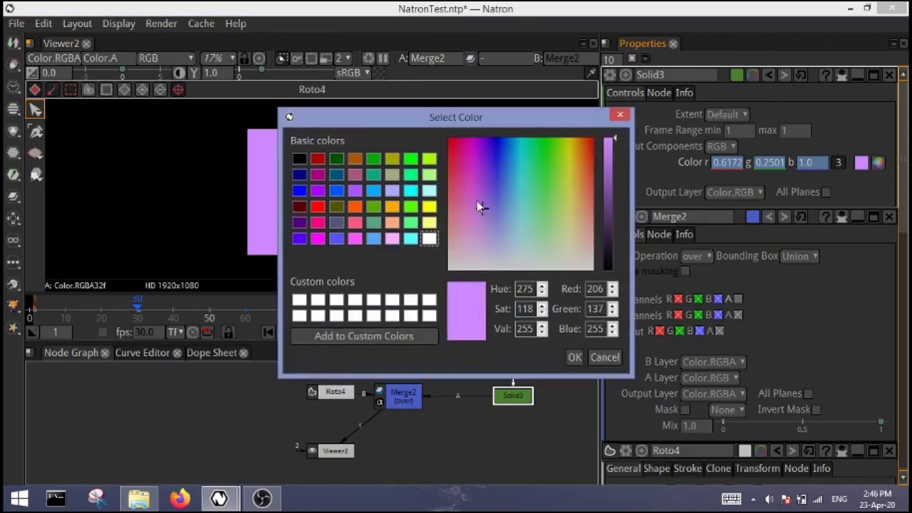
pyautogui.moveTo(481, 206); pyautogui.dragTo(497, 199)
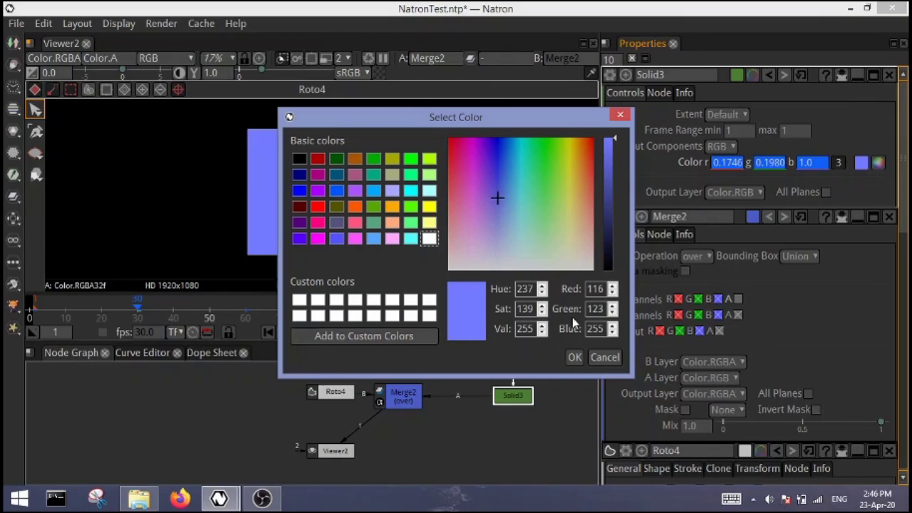
pyautogui.click(574, 358)
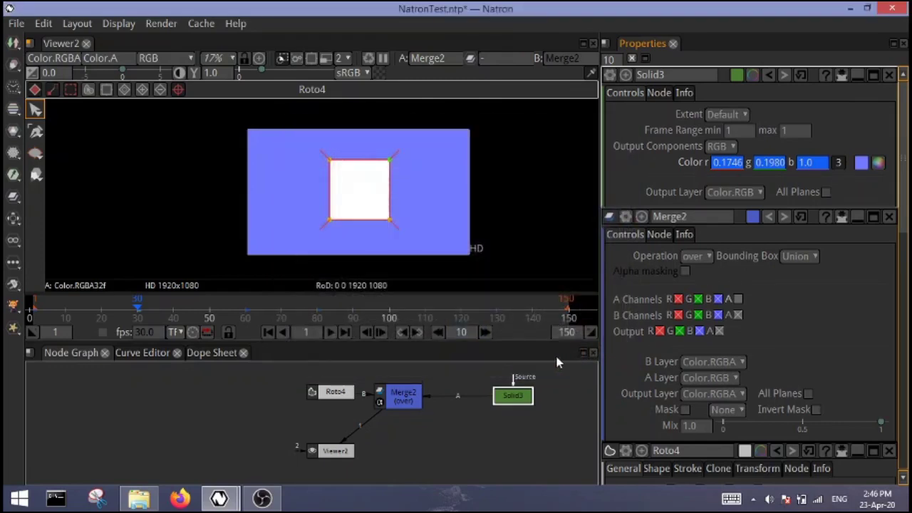
# At frame 60, change Solid3's colour to red.
pyautogui.click(245, 312)
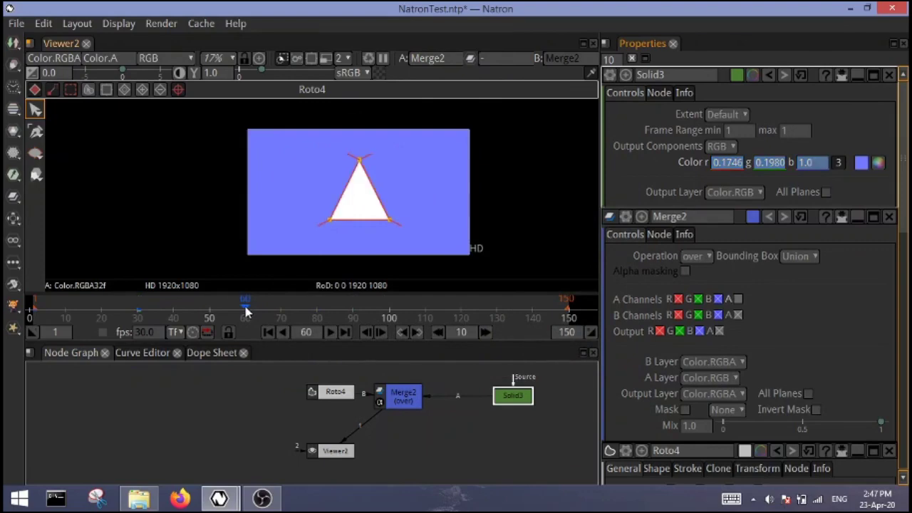
pyautogui.click(878, 162)
pyautogui.moveTo(585, 178)
pyautogui.mouseDown()
pyautogui.moveTo(587, 203)
pyautogui.moveTo(595, 181)
pyautogui.mouseUp()
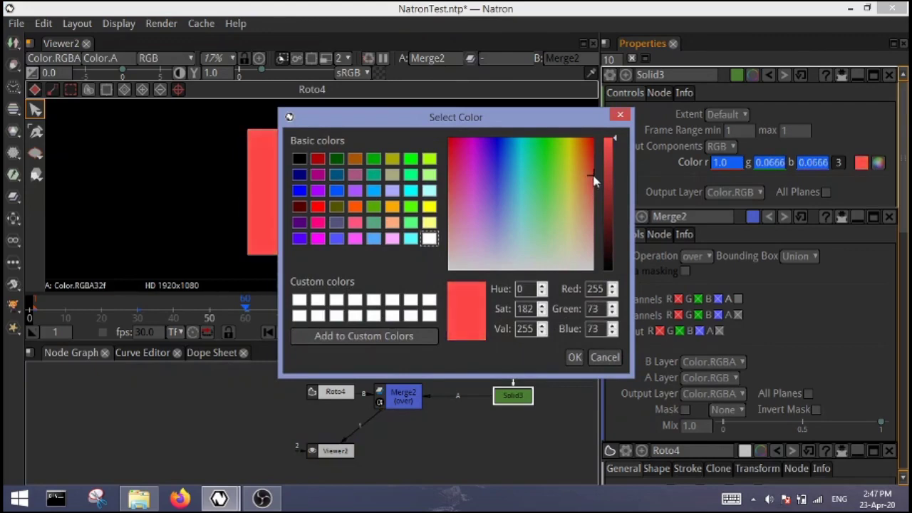
pyautogui.click(574, 356)
# Replay from frame 1 to check the purple-blue-red background, stopping near frame 82.
pyautogui.click(273, 334)
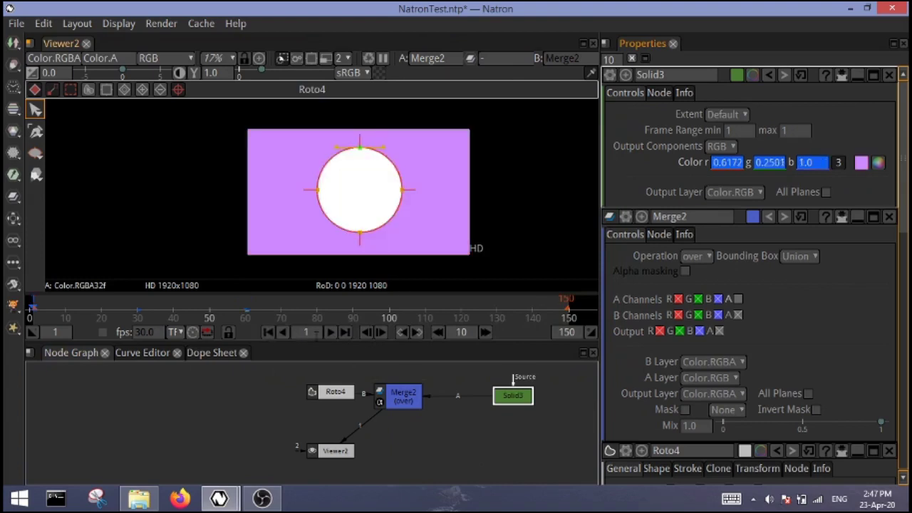
pyautogui.click(330, 332)
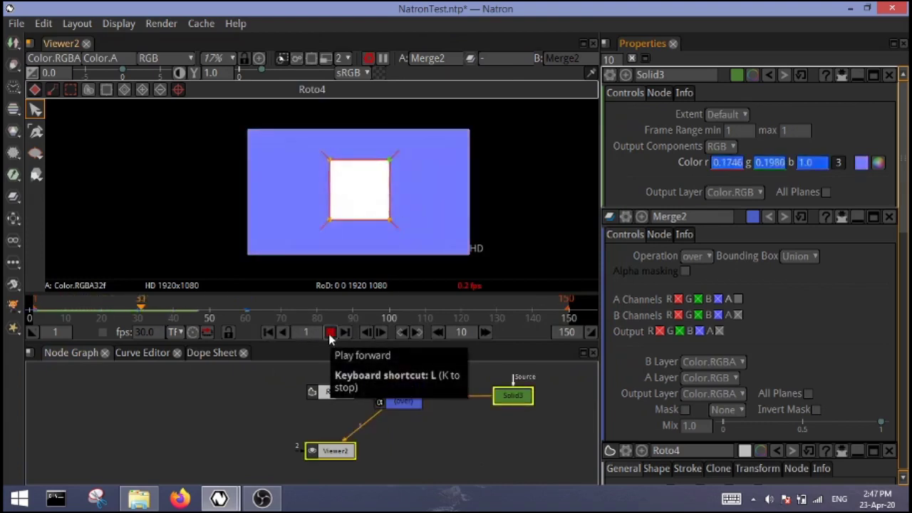
pyautogui.click(330, 334)
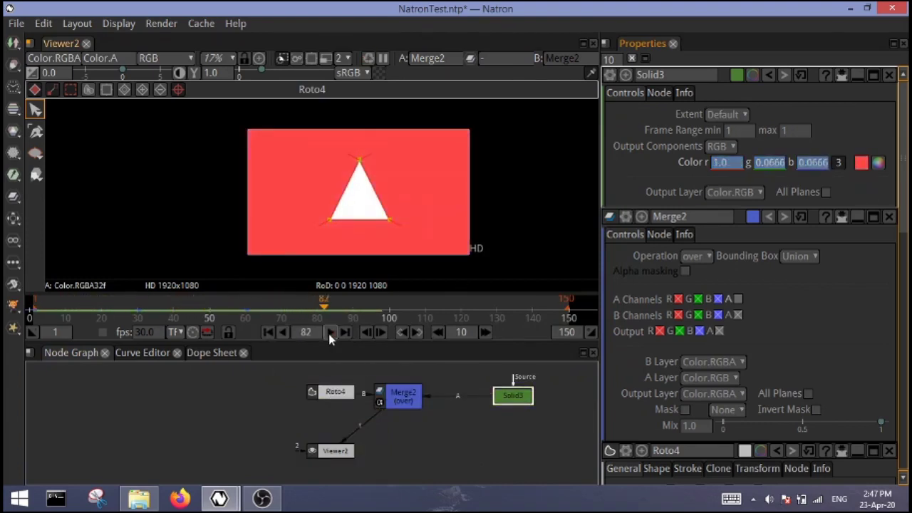